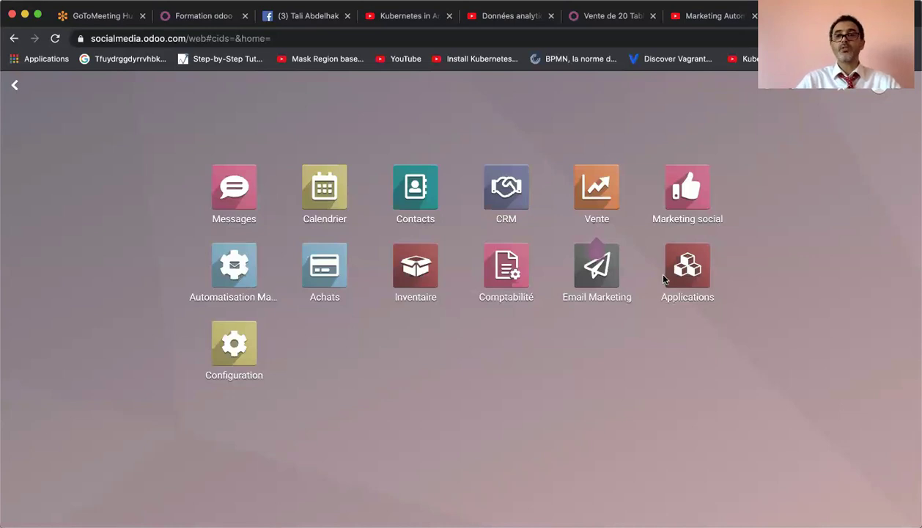
Search the Odoo applications catalogue for marketing modules using the term "marke".
click(686, 268)
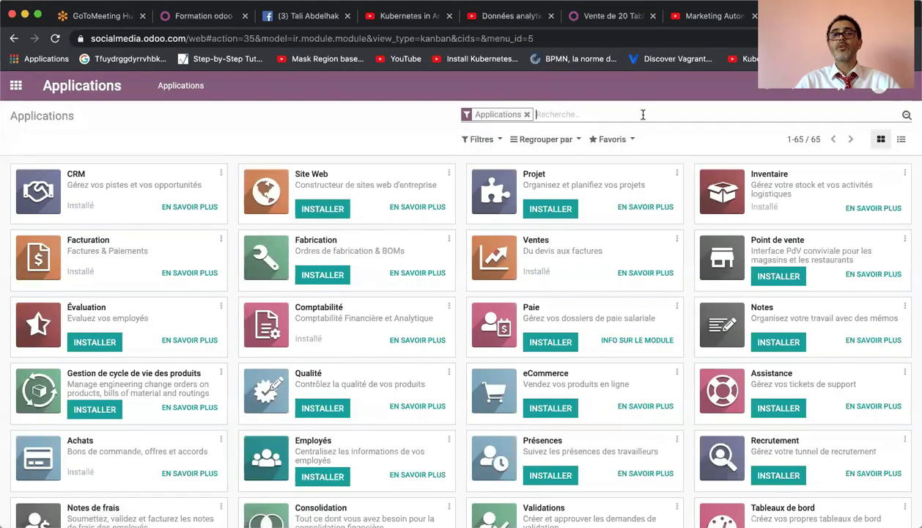
text(mak)
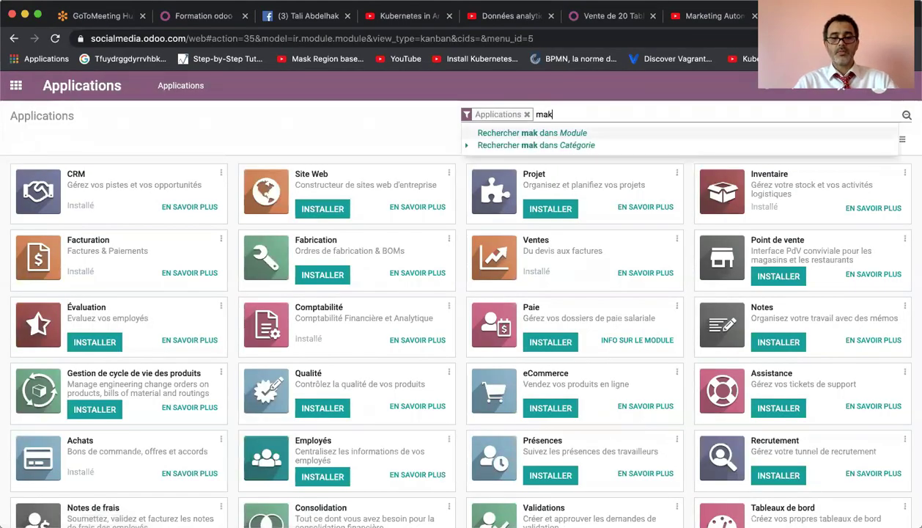
text(eting)
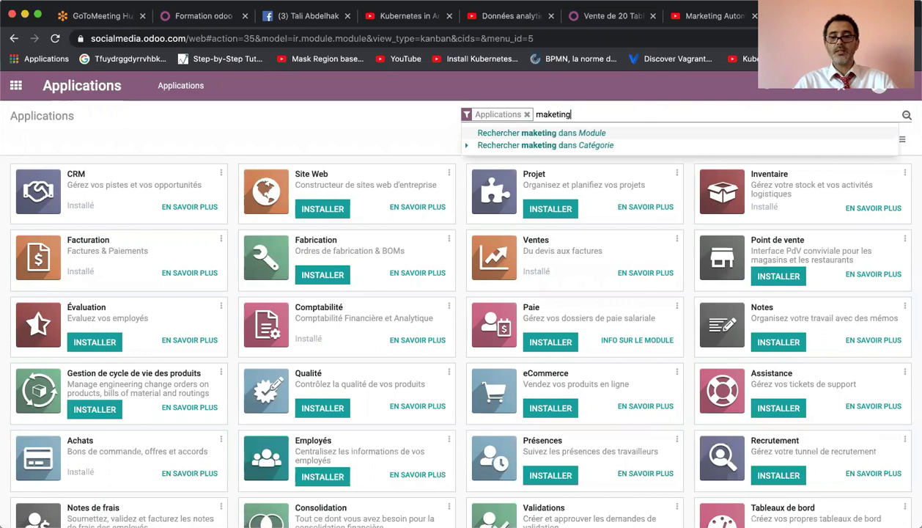
key(Return)
click(610, 114)
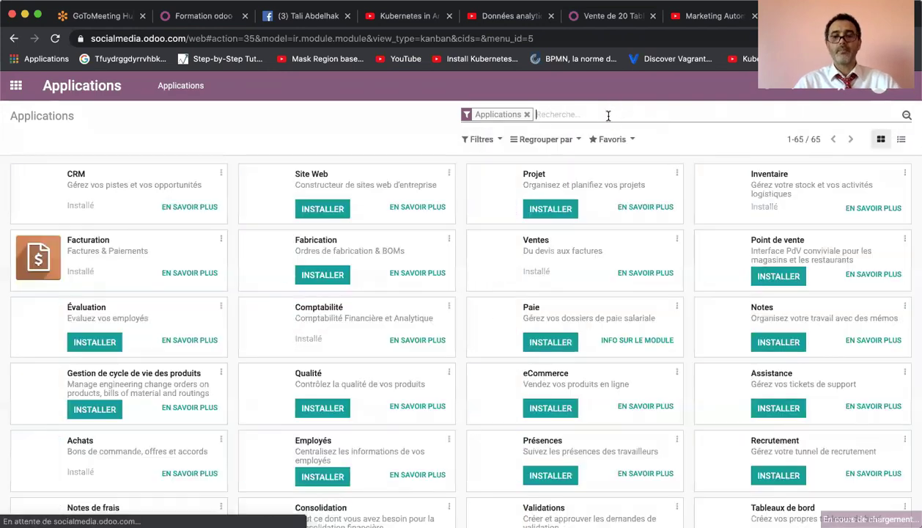
text(marke)
key(Return)
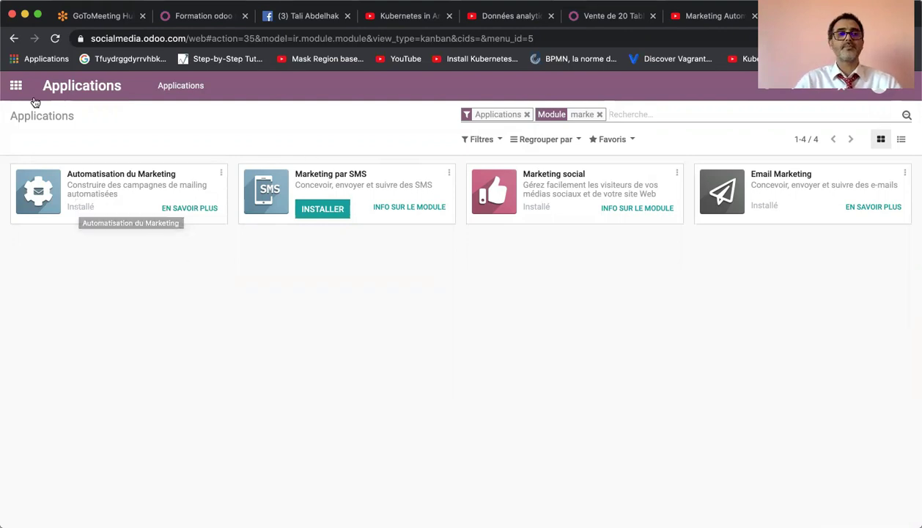
Start a new opportunity named "Vente de voiture" in the Nouveau stage of the CRM pipeline.
click(16, 85)
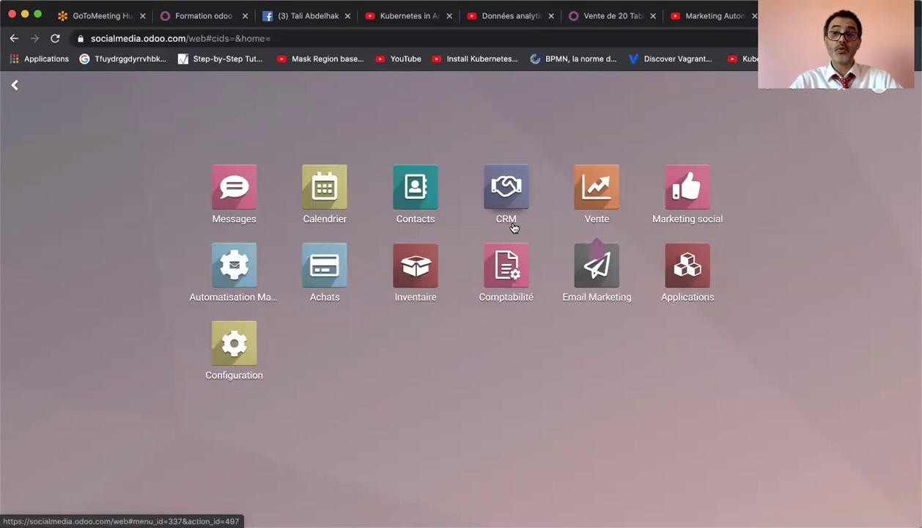
click(511, 192)
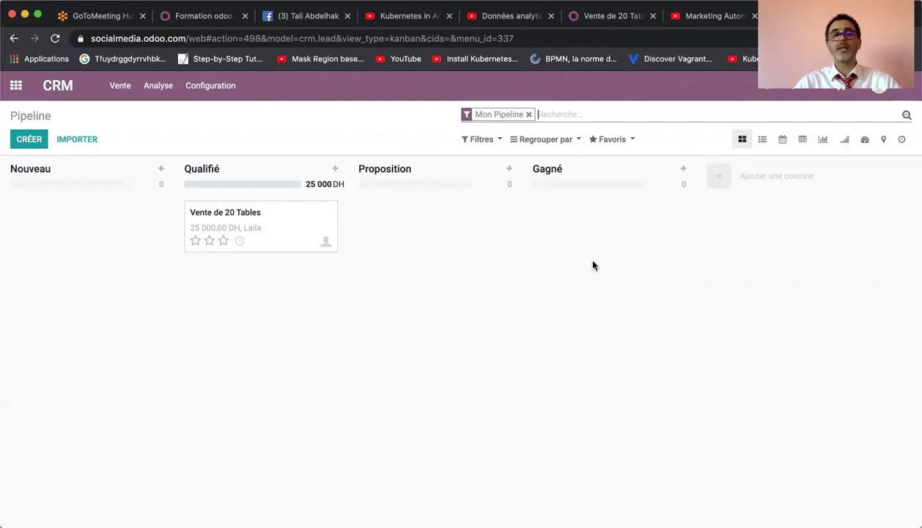
click(160, 170)
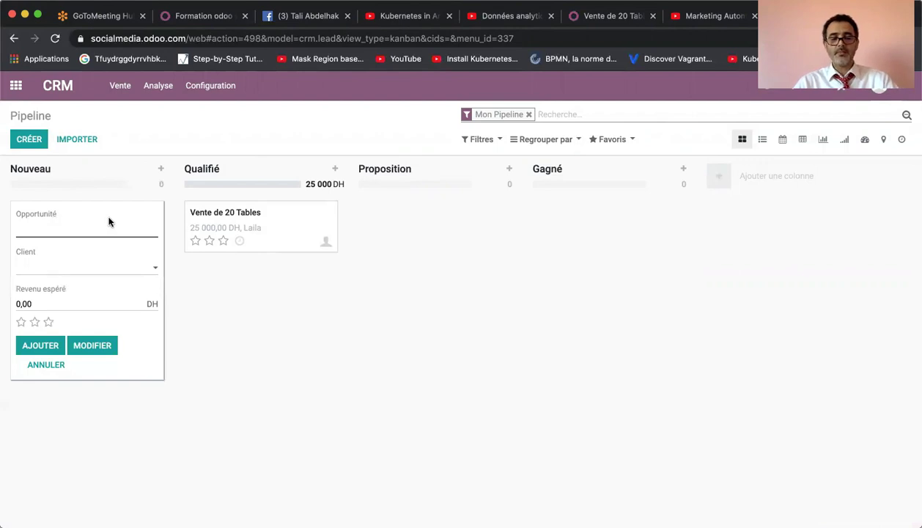
text(Vente de voiture)
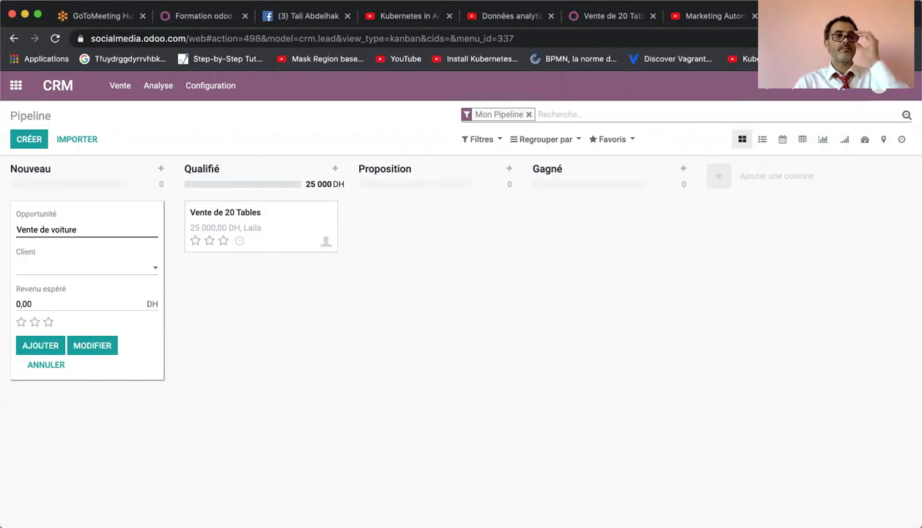
Create a new client by first name for the opportunity, set the expected revenue to 200000 DH, and add it to the pipeline.
click(75, 267)
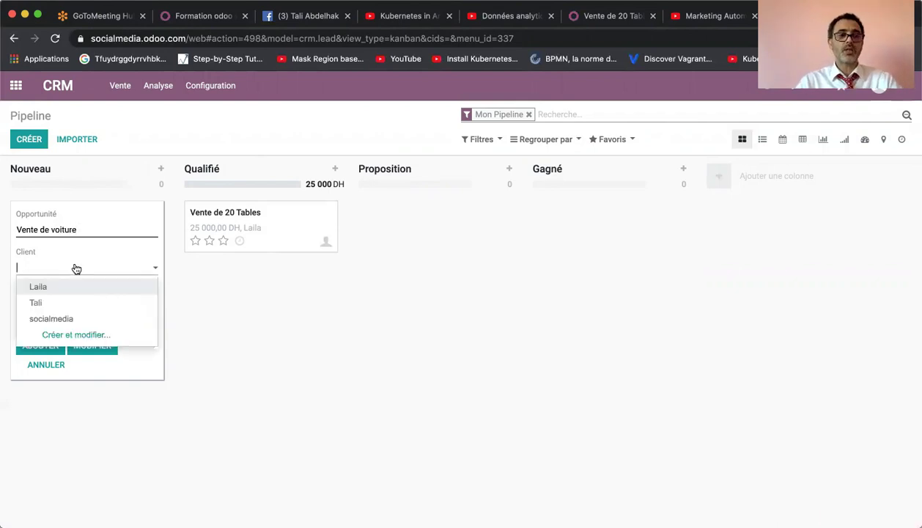
text(Reda)
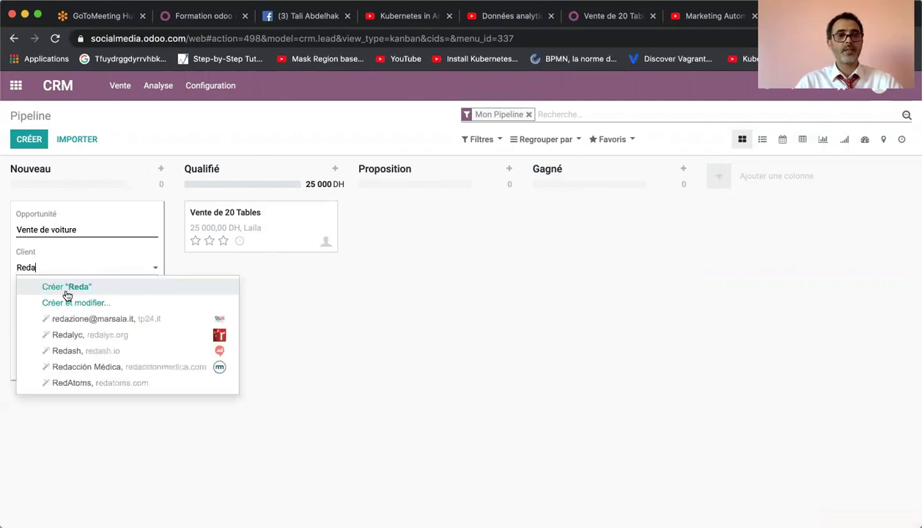
click(67, 287)
click(68, 305)
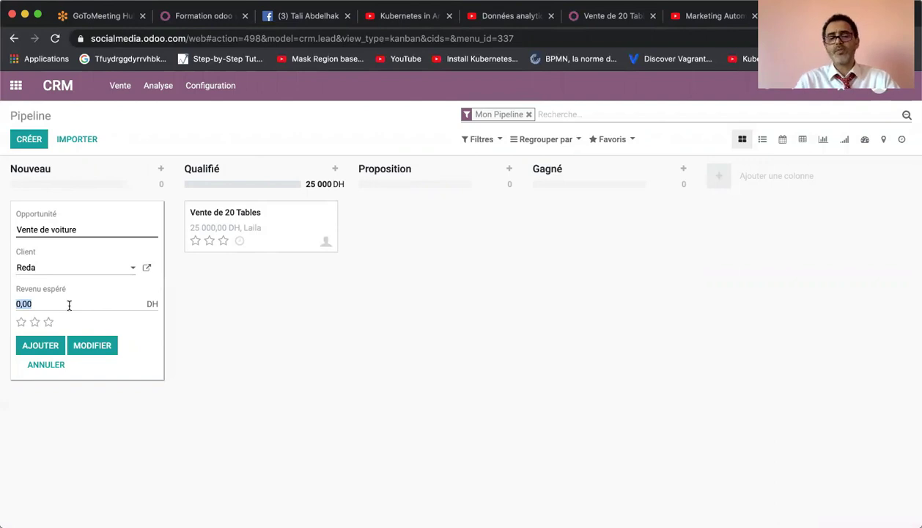
text(200000)
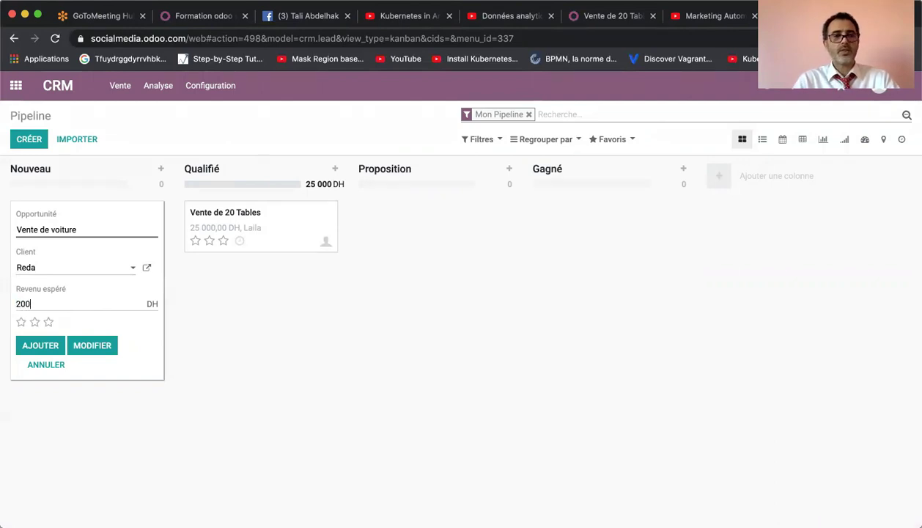
click(35, 347)
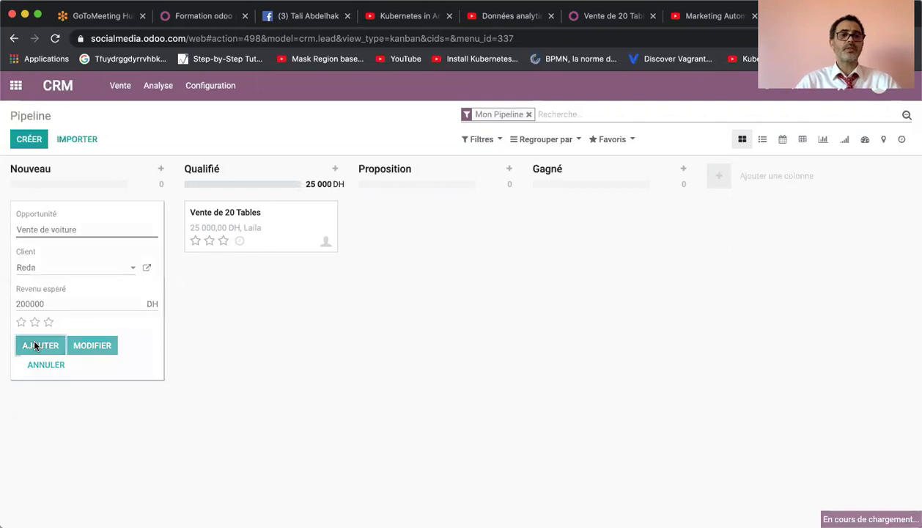
click(301, 348)
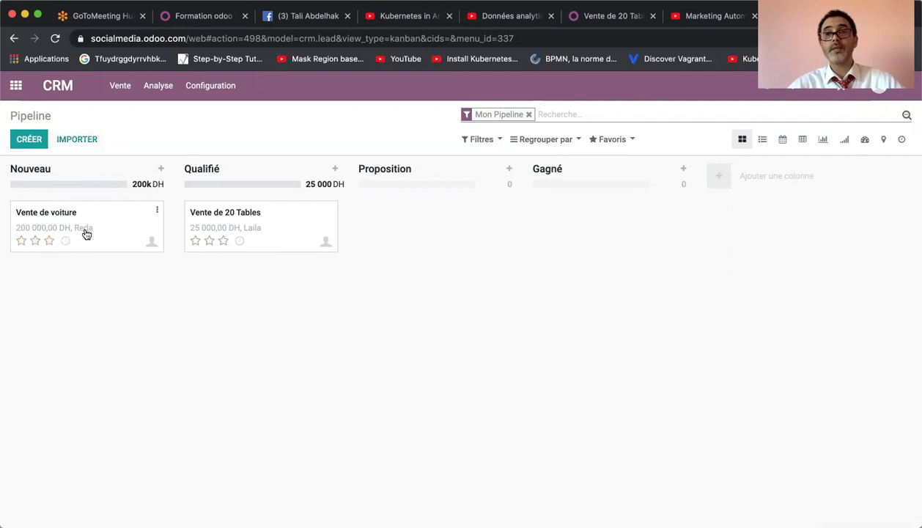
Create a new campaign in Automatisation Marketing and name it "Compagne 1".
click(15, 85)
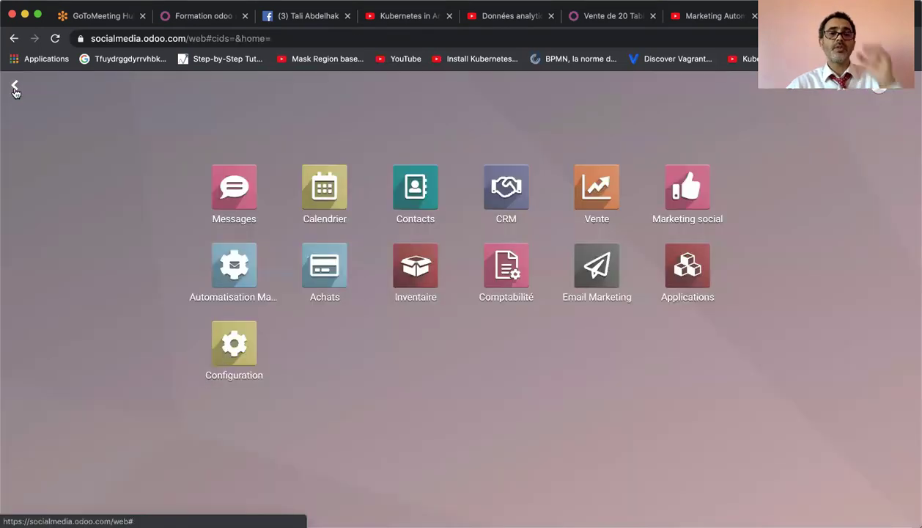
click(246, 274)
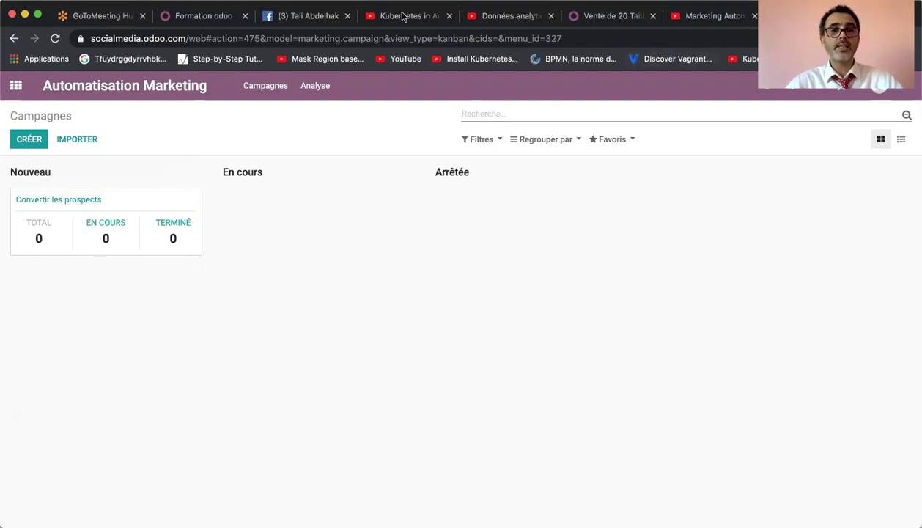
click(29, 140)
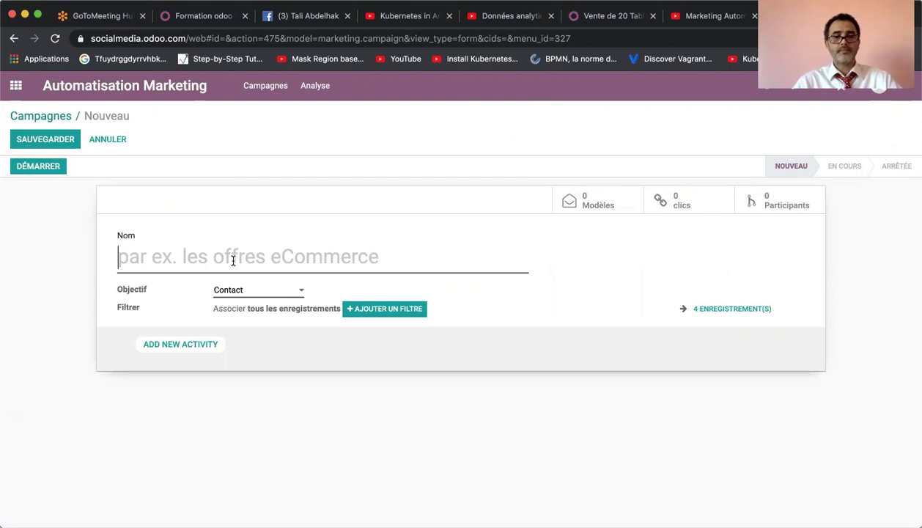
text(Comp)
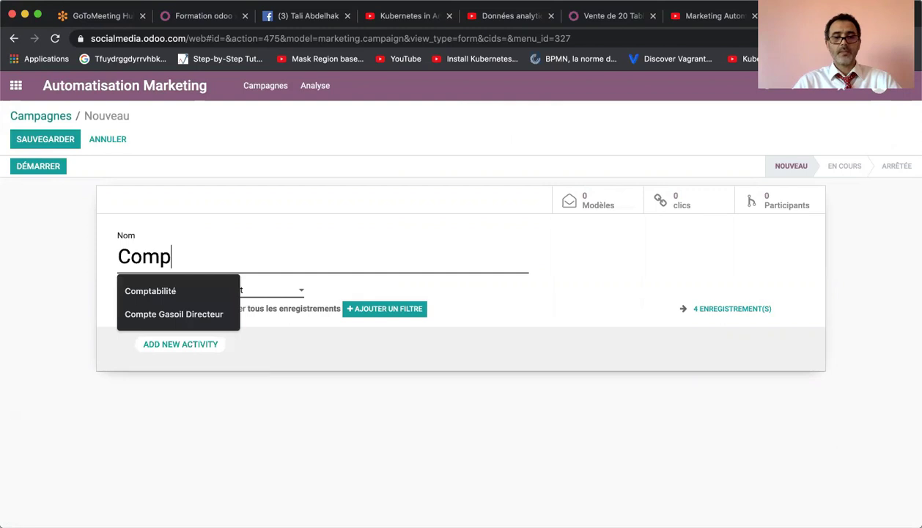
text(agne)
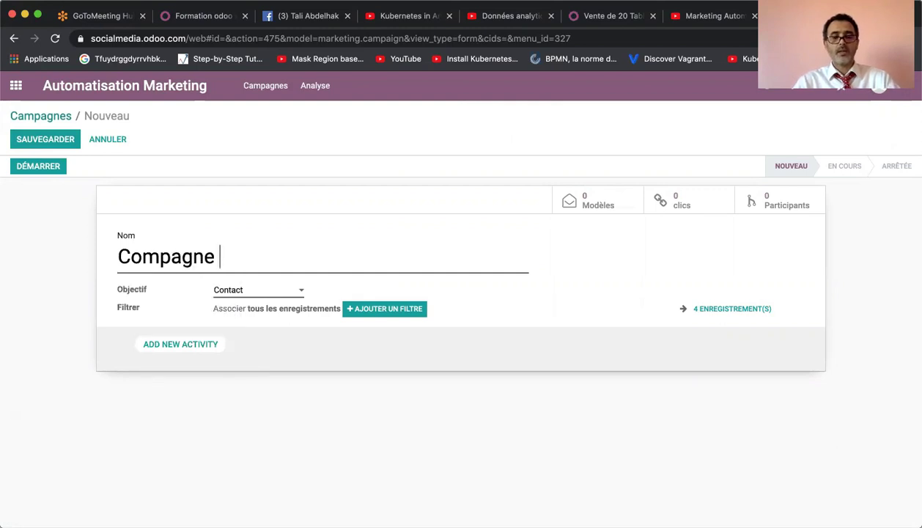
text(1)
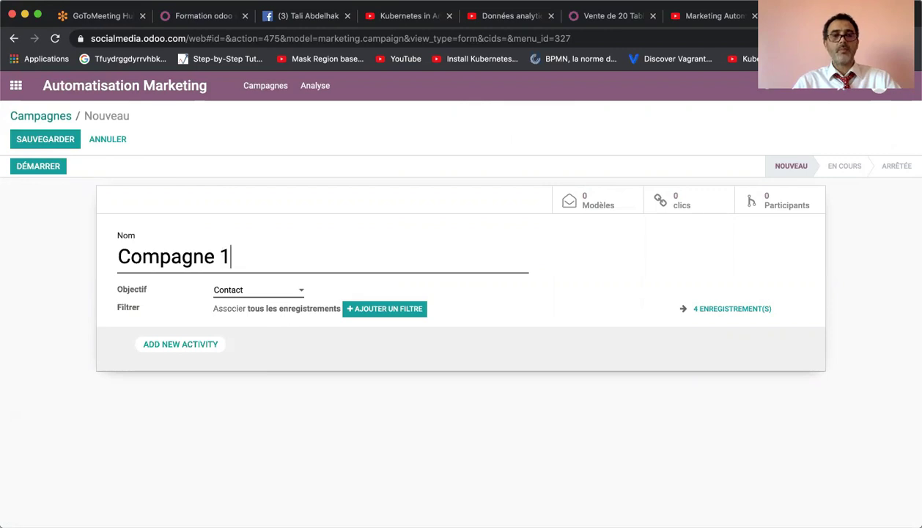
Set the campaign's target (Objectif) to Piste/opportunité, finding it with the search text "lea".
click(255, 294)
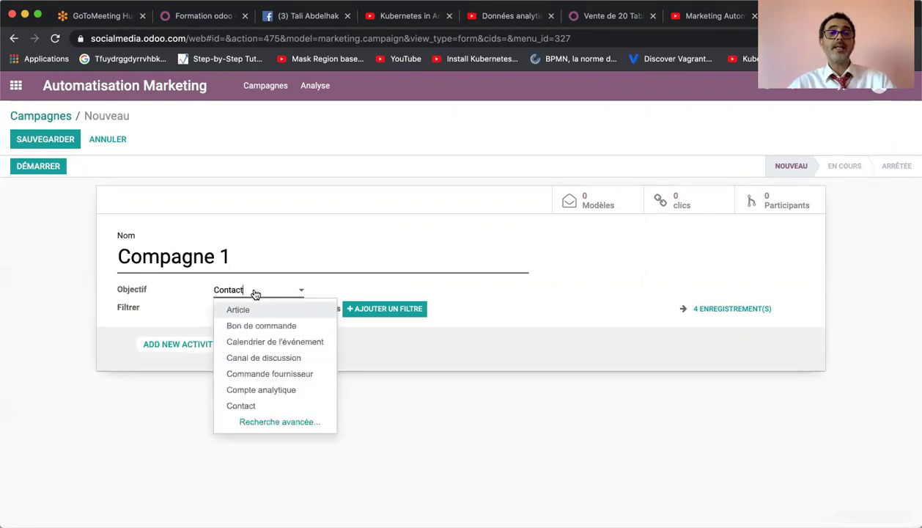
key(BackSpace)
key(BackSpace)
key(BackSpace)
key(BackSpace)
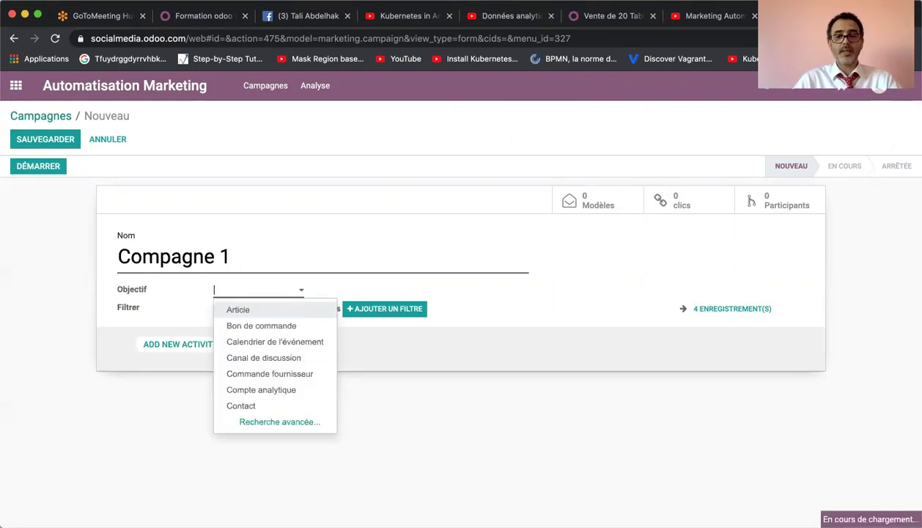
text(lea)
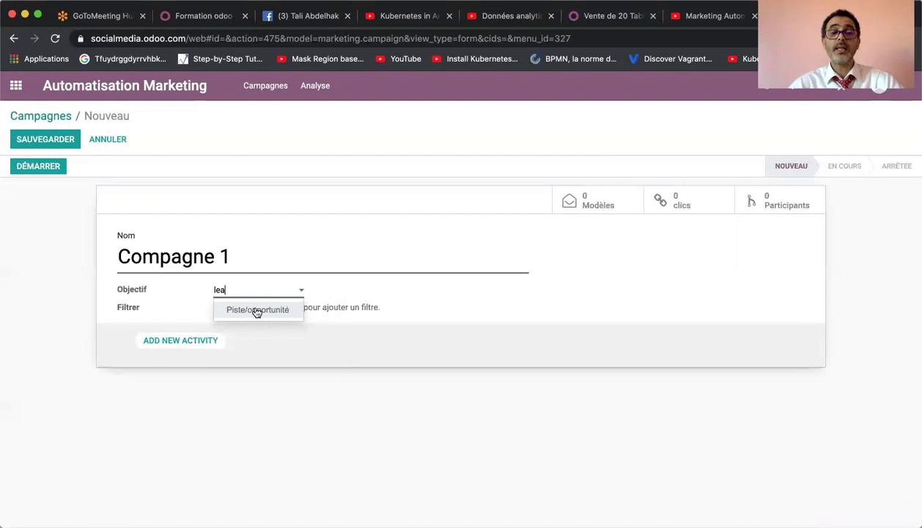
click(256, 310)
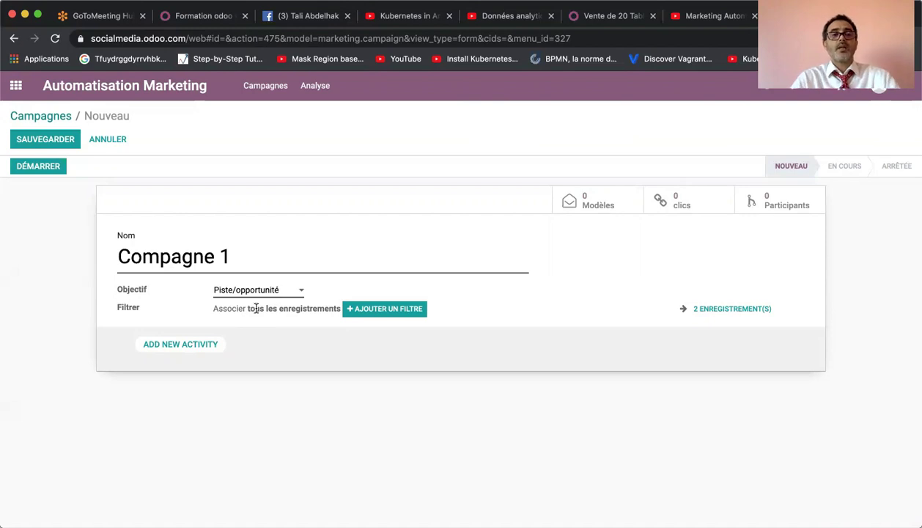
Add a campaign filter where Étape > Nom de l'étape equals "Nouveau", and save the campaign.
click(377, 311)
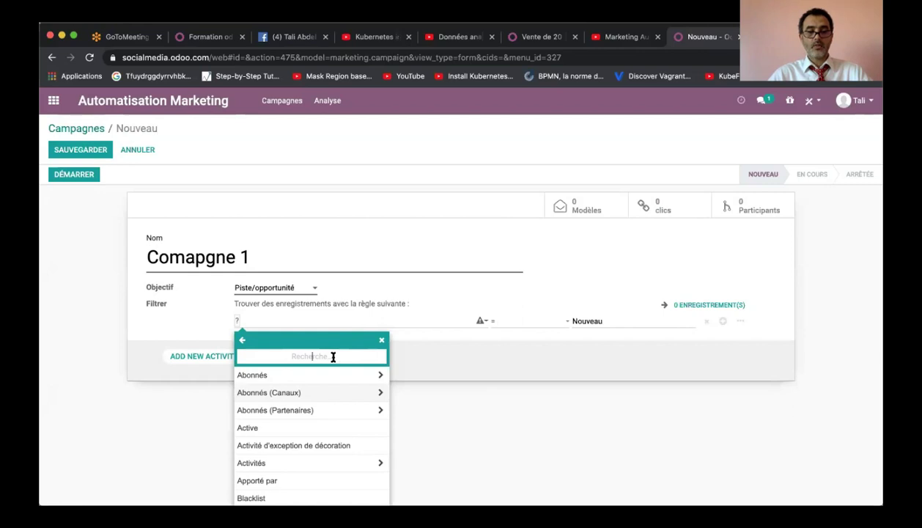
text(ét)
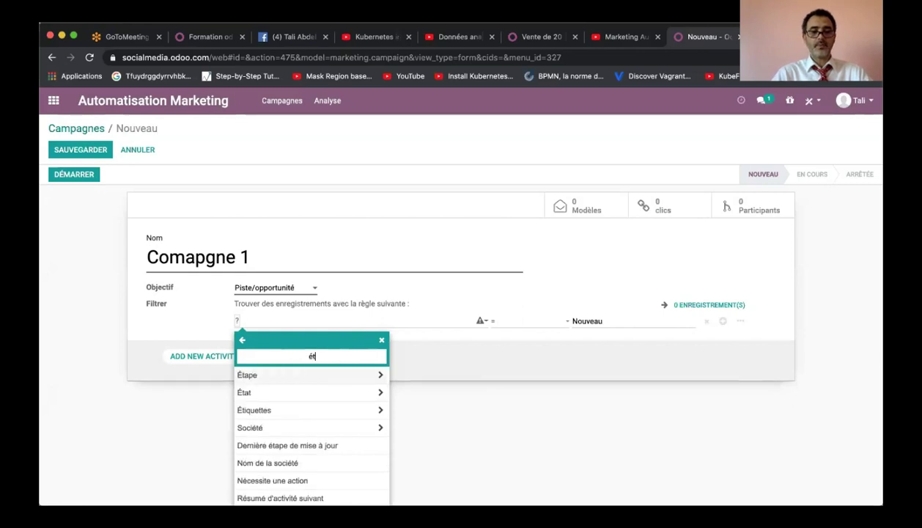
text(p)
key(BackSpace)
text(ape)
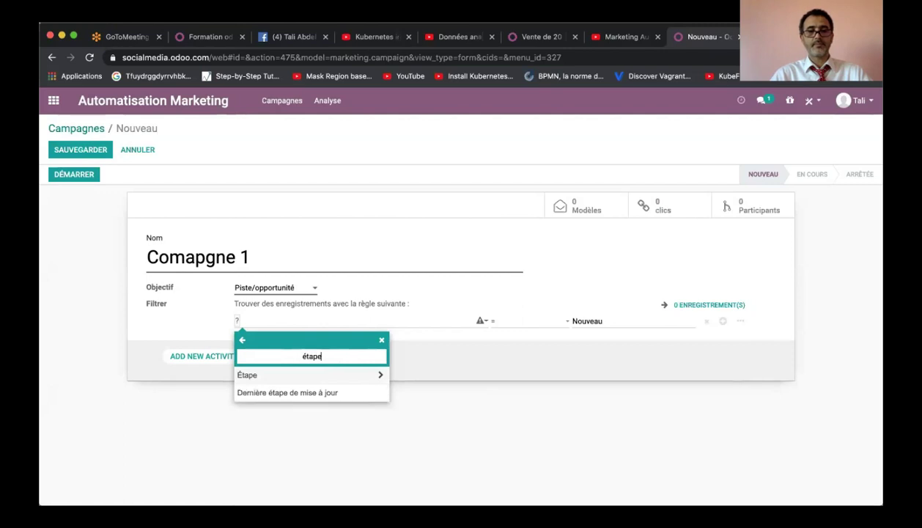
click(303, 375)
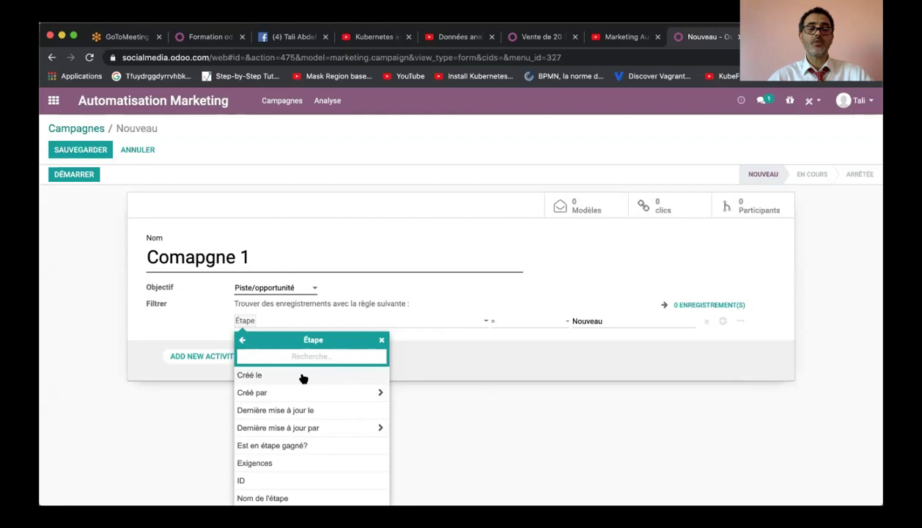
click(277, 498)
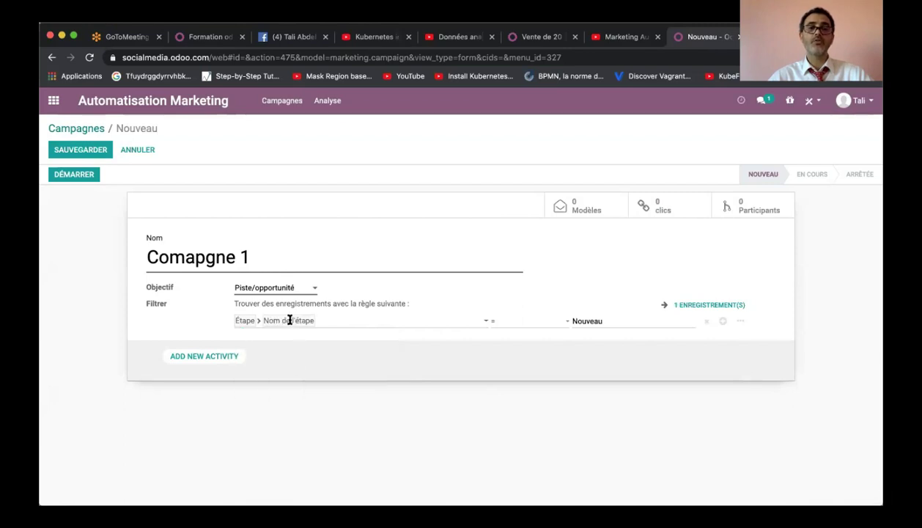
click(509, 322)
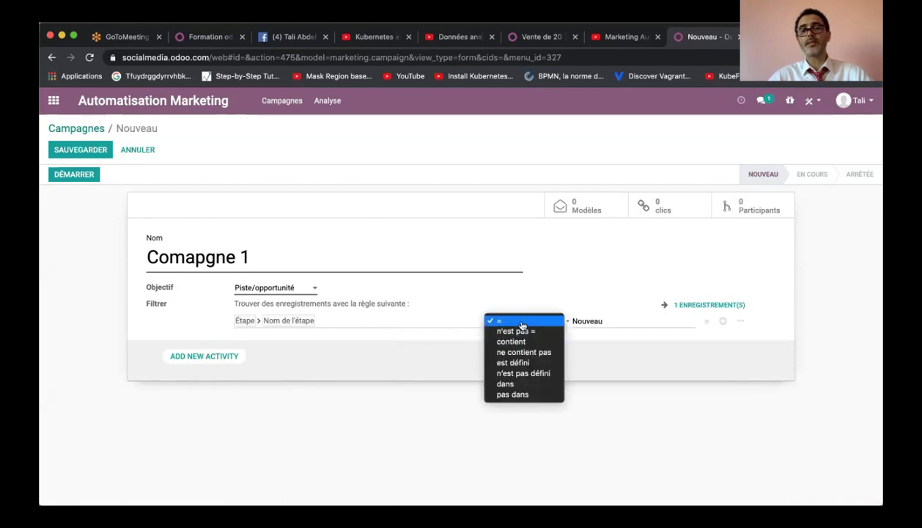
click(522, 322)
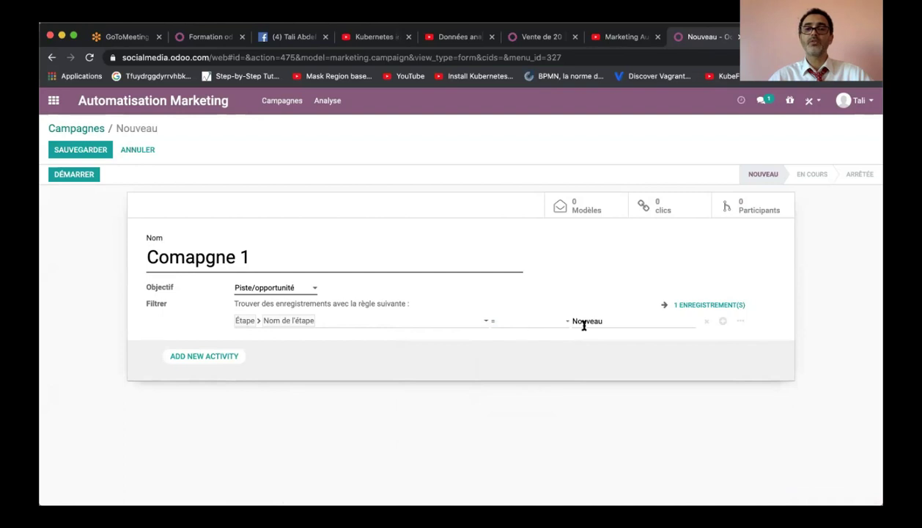
double_click(619, 316)
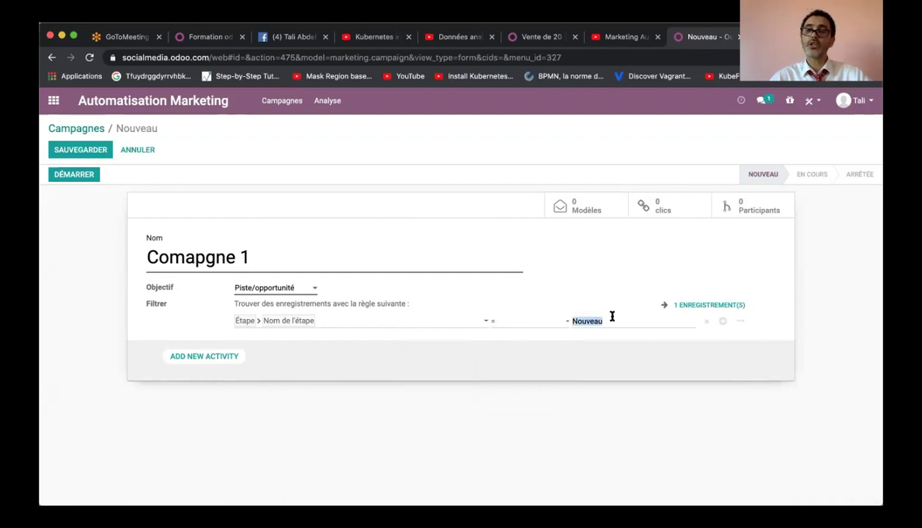
click(101, 151)
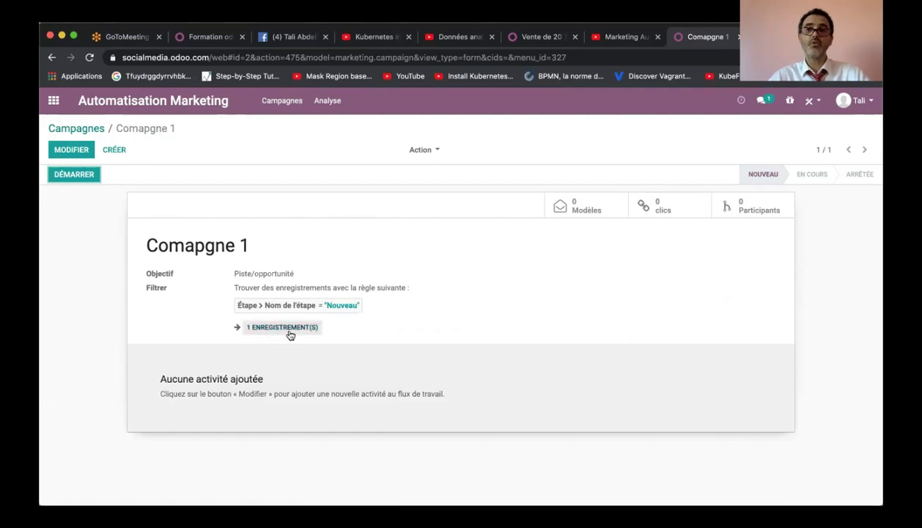
Edit the campaign and add a new email activity named "Email pour Leads" to its workflow.
click(79, 151)
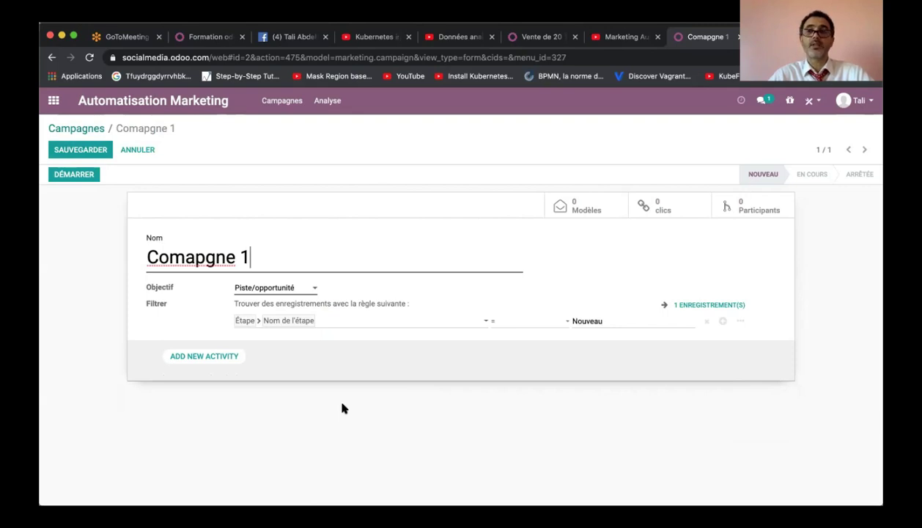
click(209, 358)
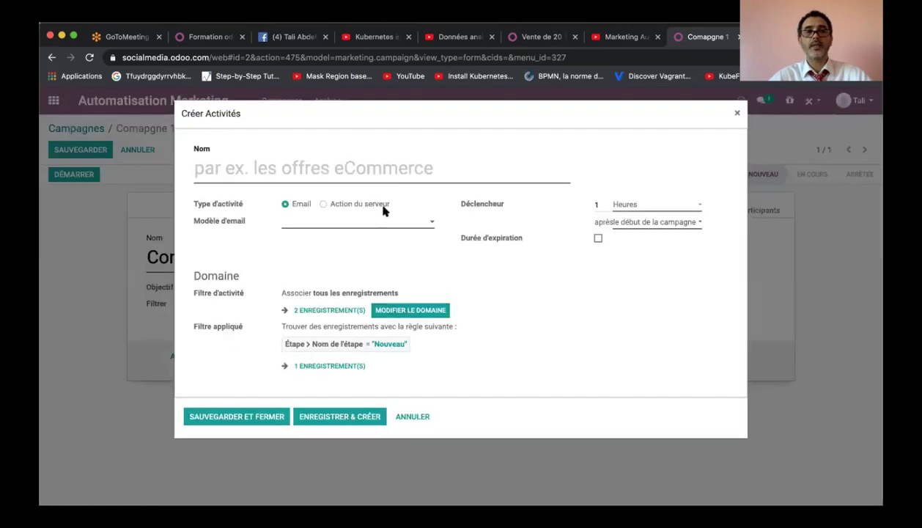
click(313, 173)
text(Equi)
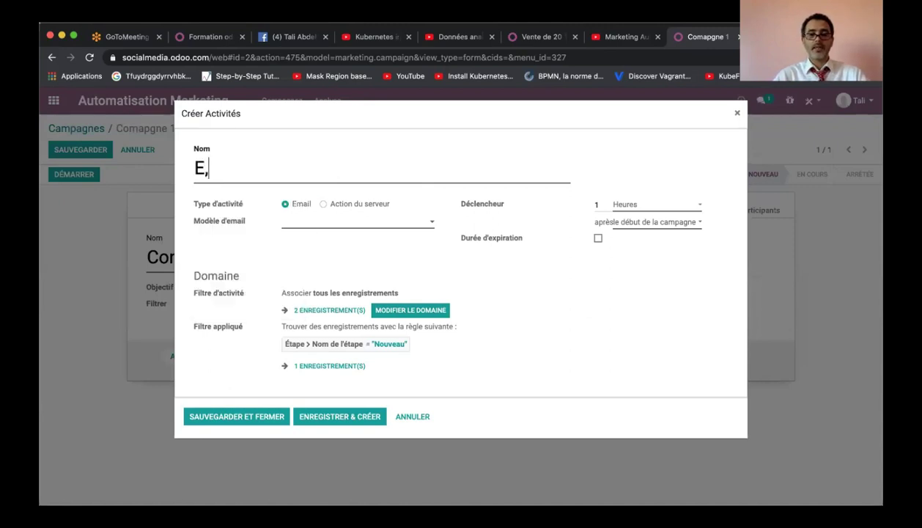
key(BackSpace)
key(BackSpace)
key(BackSpace)
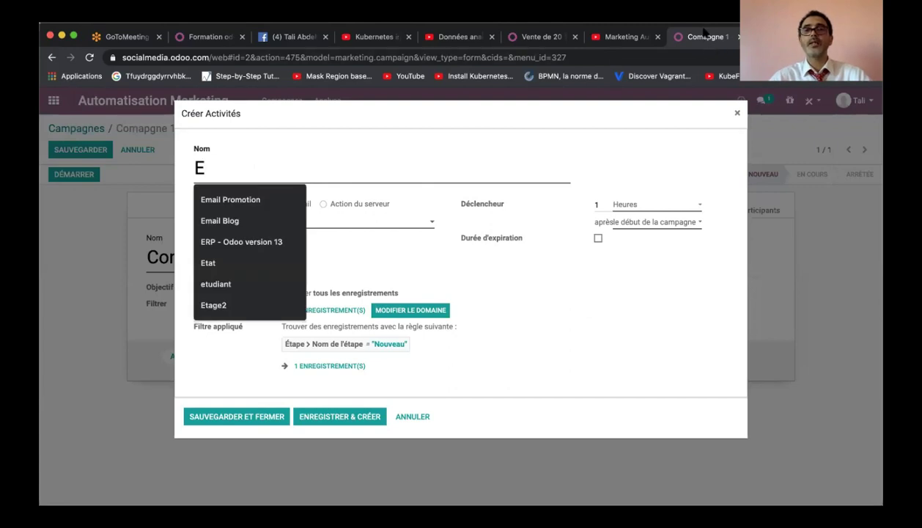
text(ma)
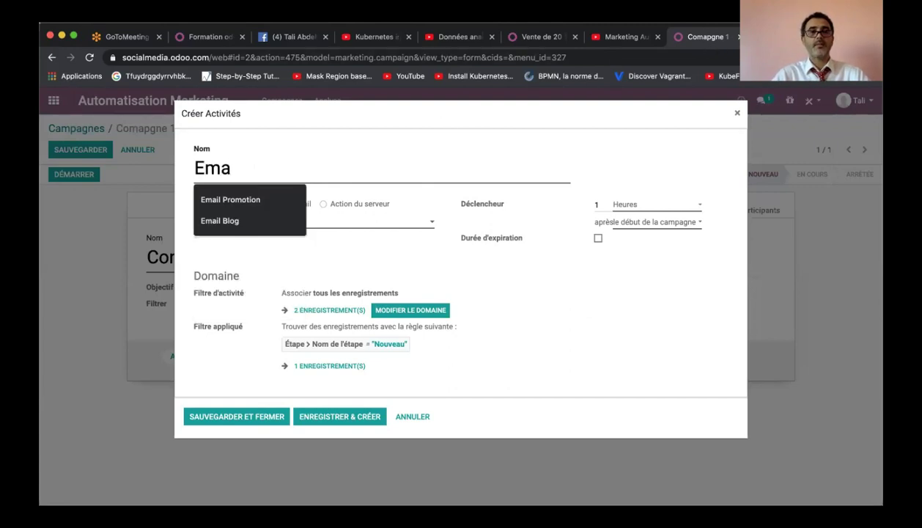
text(il pour )
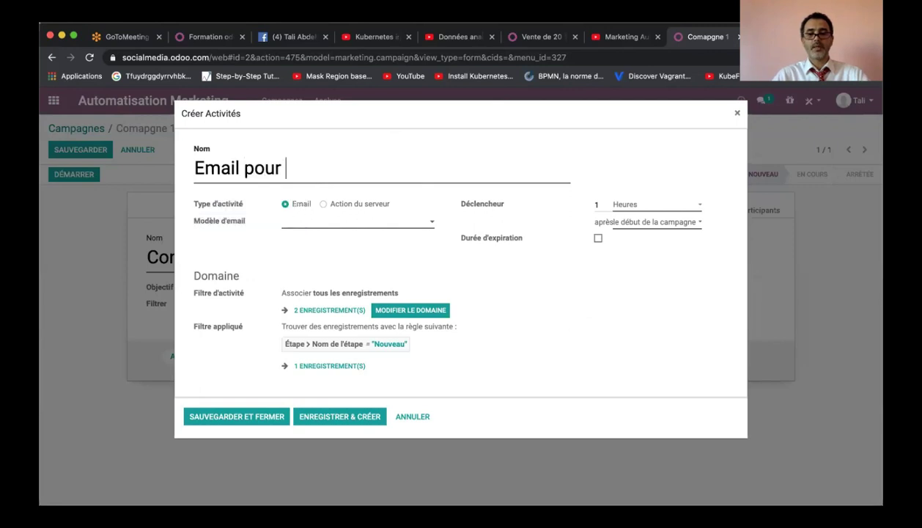
text(Leads)
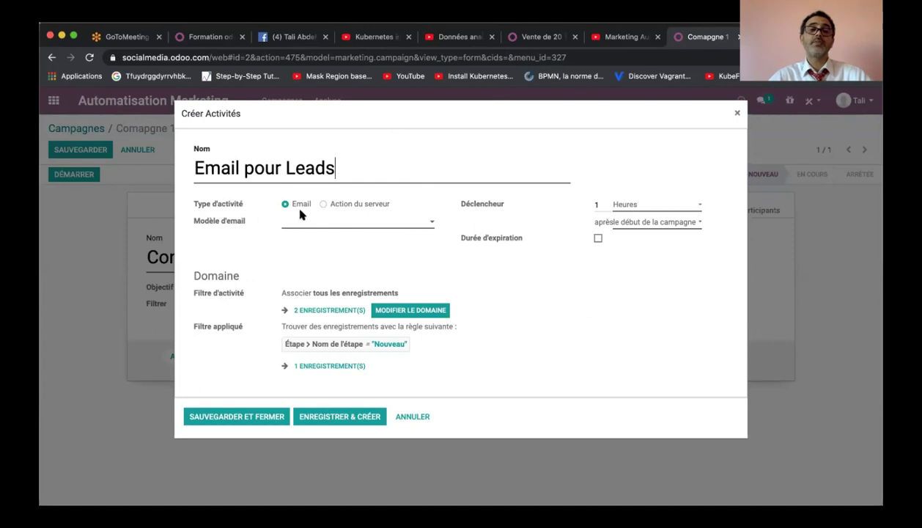
Start creating a new email template for the activity, entering "Email pour leads" as its name.
click(366, 224)
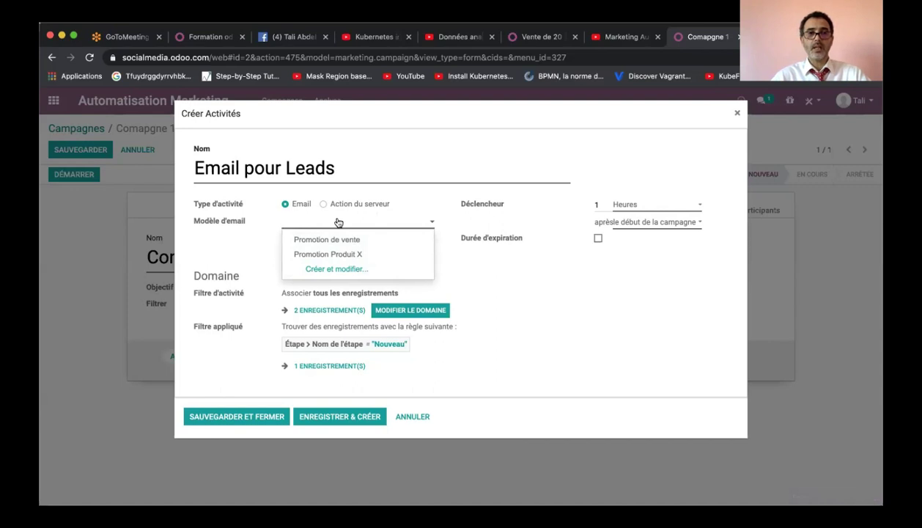
text(Ea)
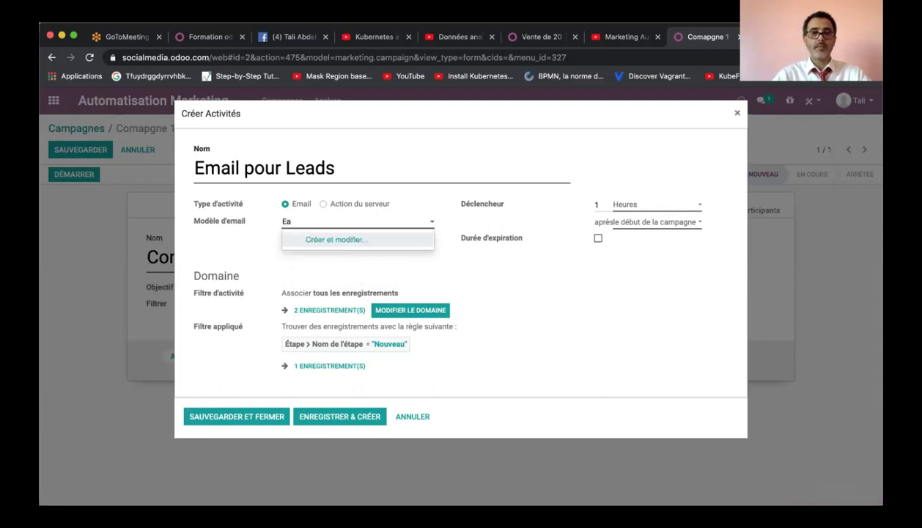
key(BackSpace)
key(BackSpace)
text(Email)
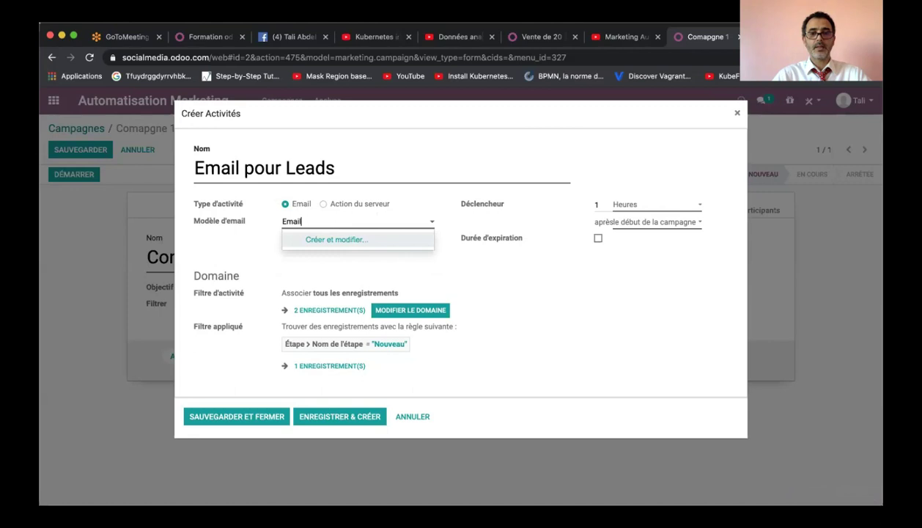
text( pour pour lead)
key(BackSpace)
key(BackSpace)
text(ads)
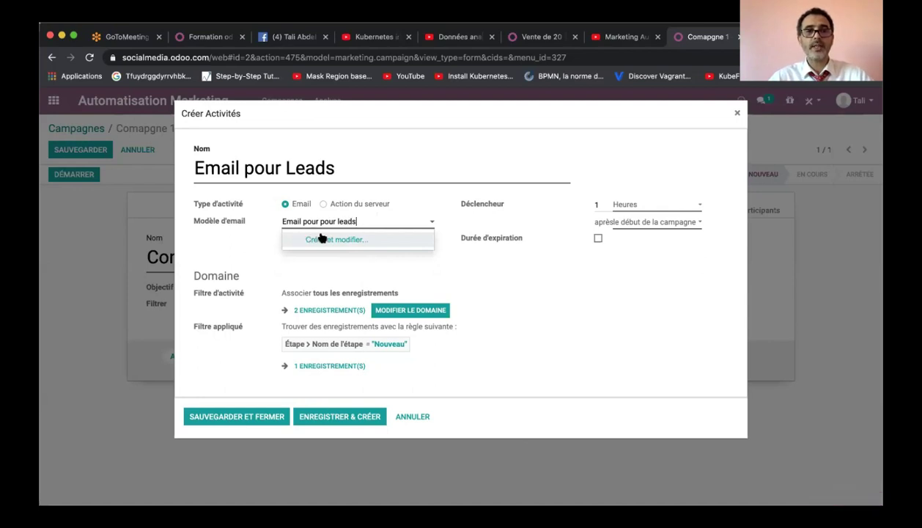
double_click(329, 221)
key(BackSpace)
click(334, 238)
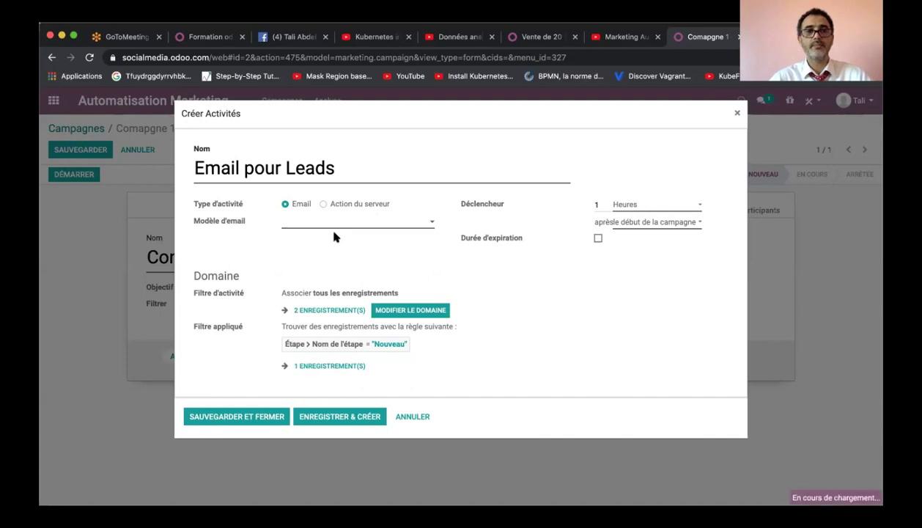
Set the email template's subject to "Email pour lead" and choose the "Thank you for joining us!" layout for its body.
click(311, 160)
text(Email pour lead)
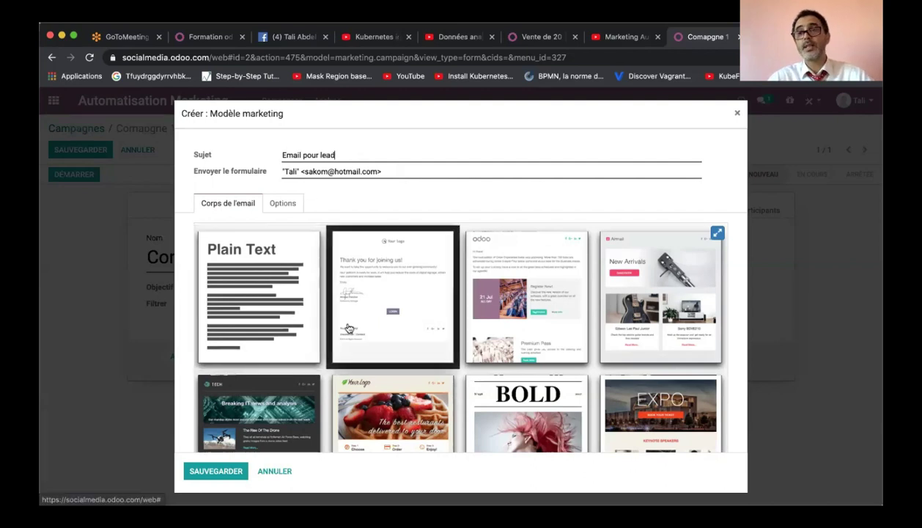
click(404, 292)
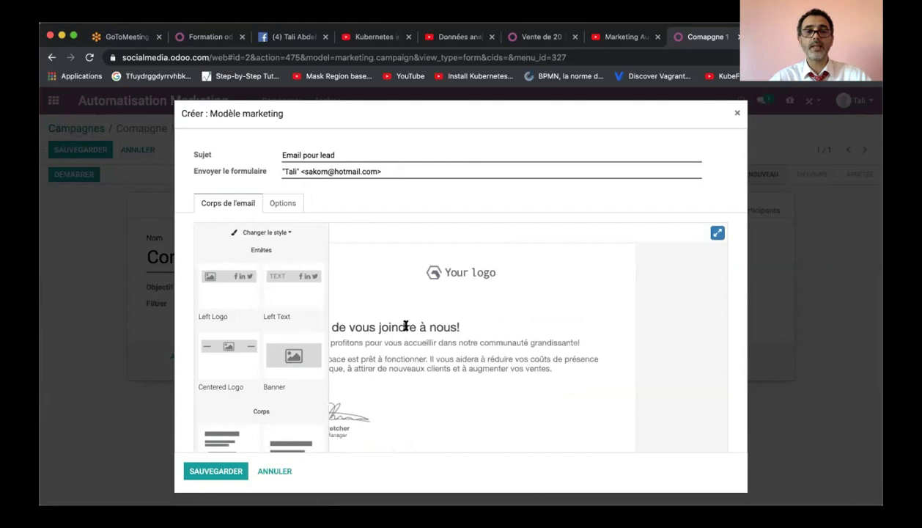
Link the email's "joindre à nous!" heading to e-tali.odoo.com and save the template.
click(410, 325)
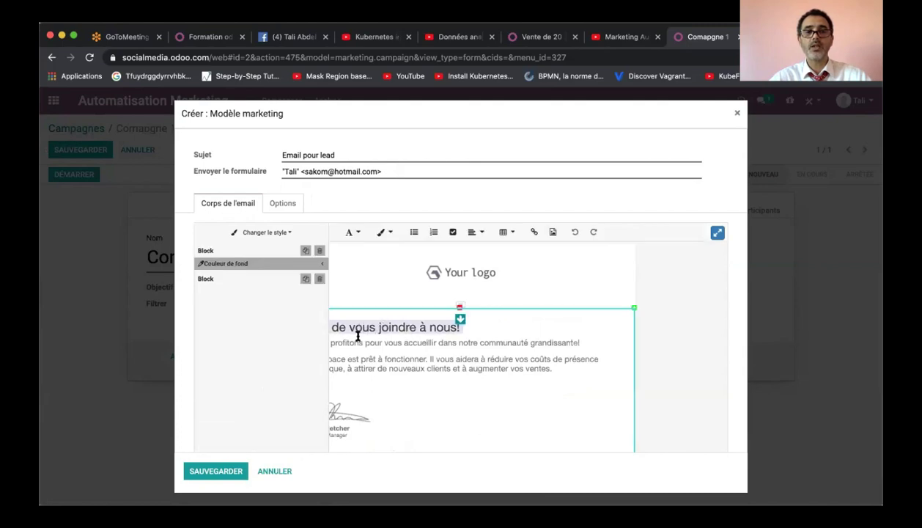
click(534, 231)
click(471, 279)
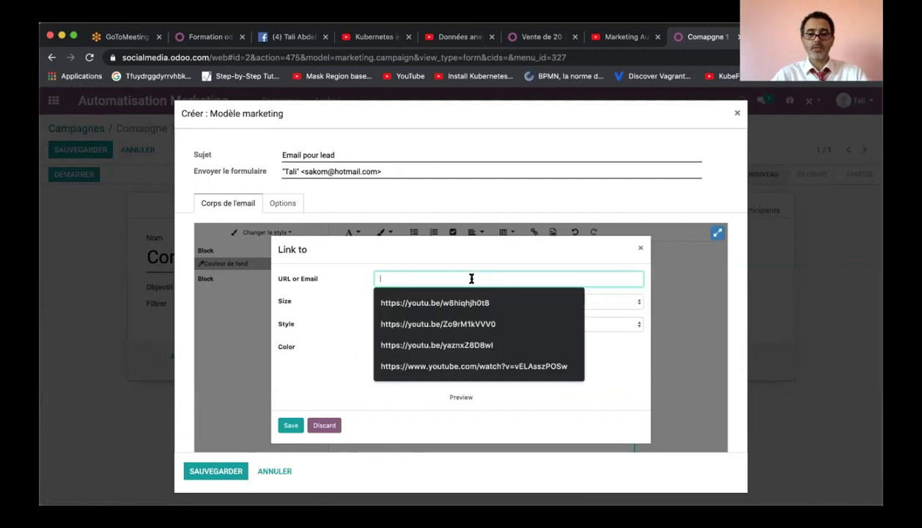
text(e-tali)
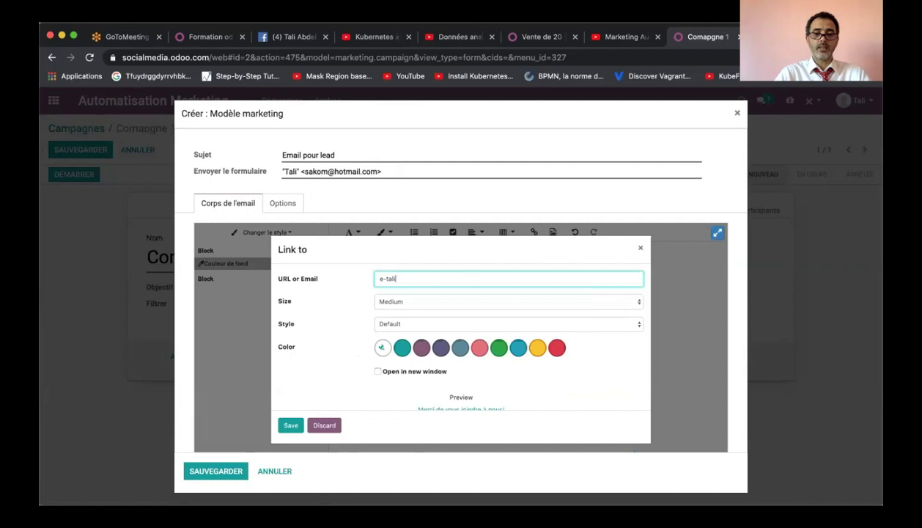
text(.odoo)
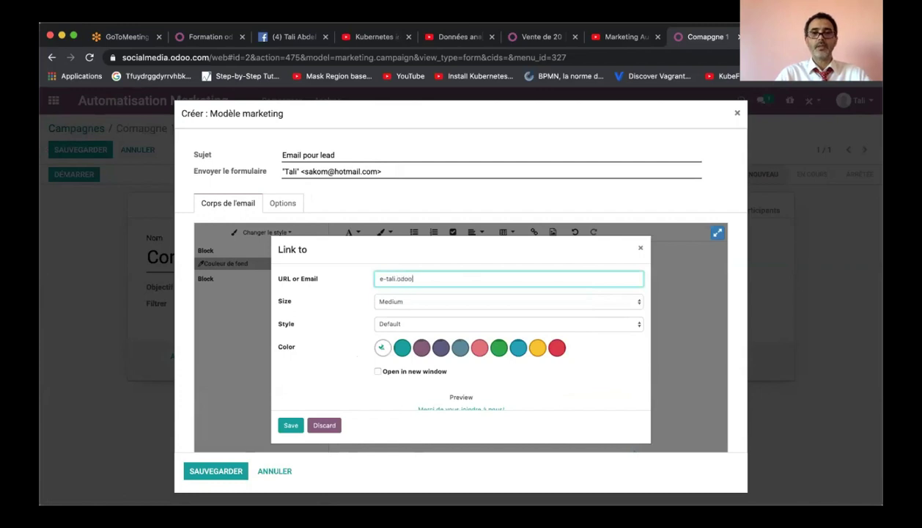
text(.com)
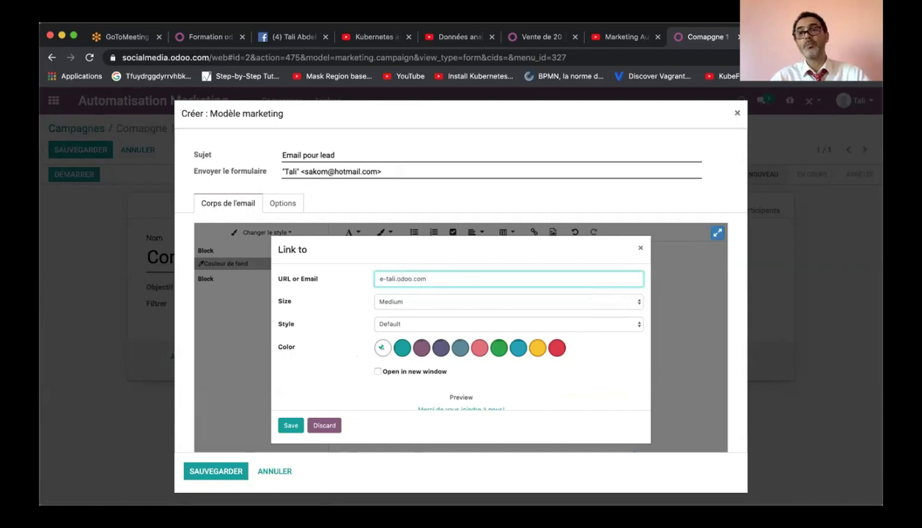
click(291, 425)
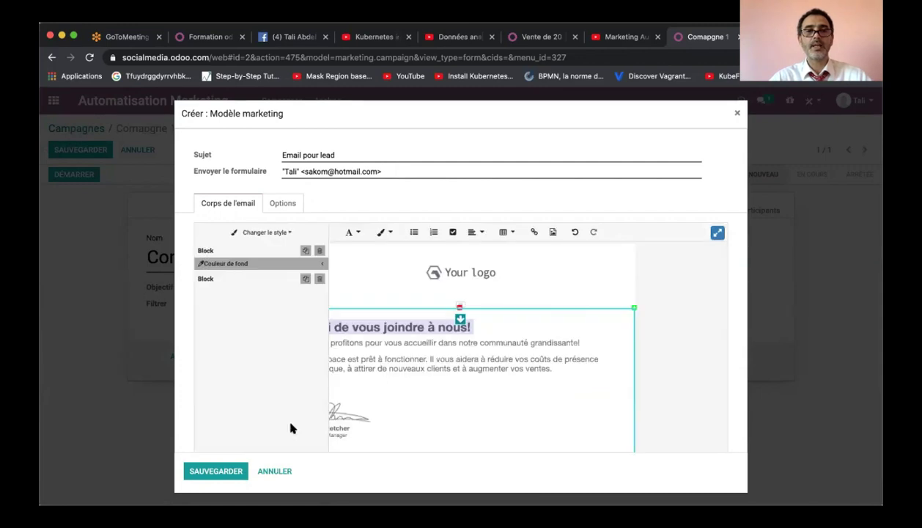
click(218, 475)
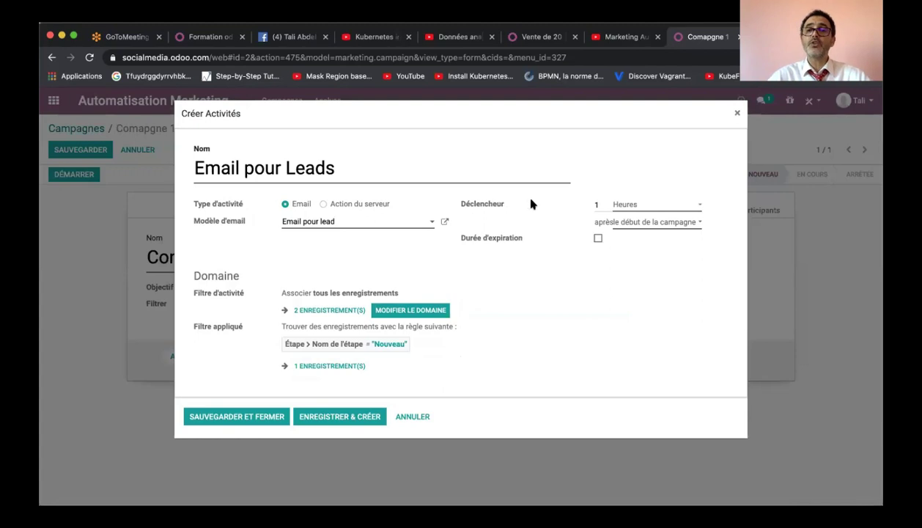
Examine the activity trigger's time units and triggering events, and the settings offered by the expiry duration option.
click(663, 207)
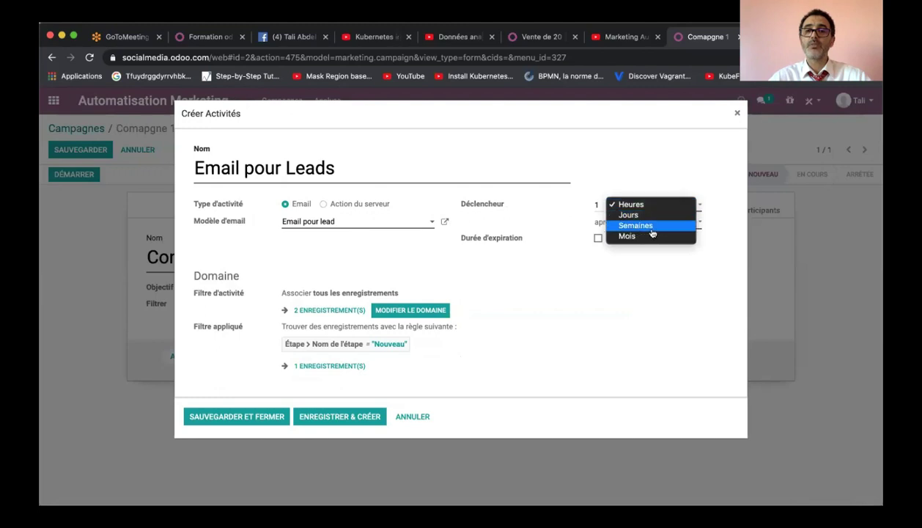
click(637, 174)
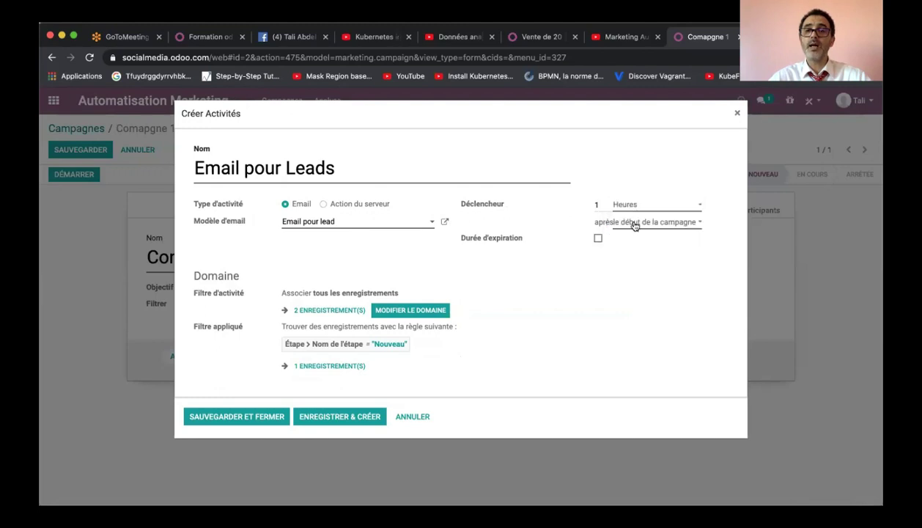
click(635, 226)
click(638, 221)
click(651, 223)
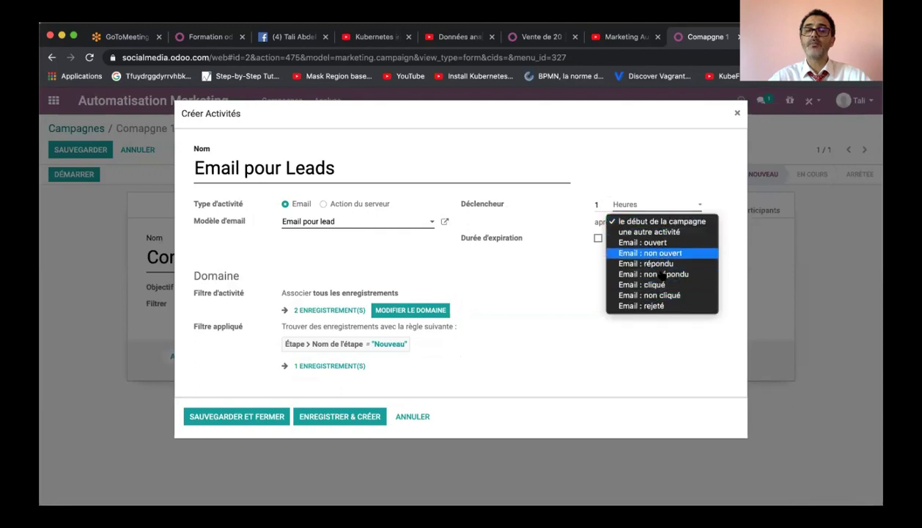
click(625, 159)
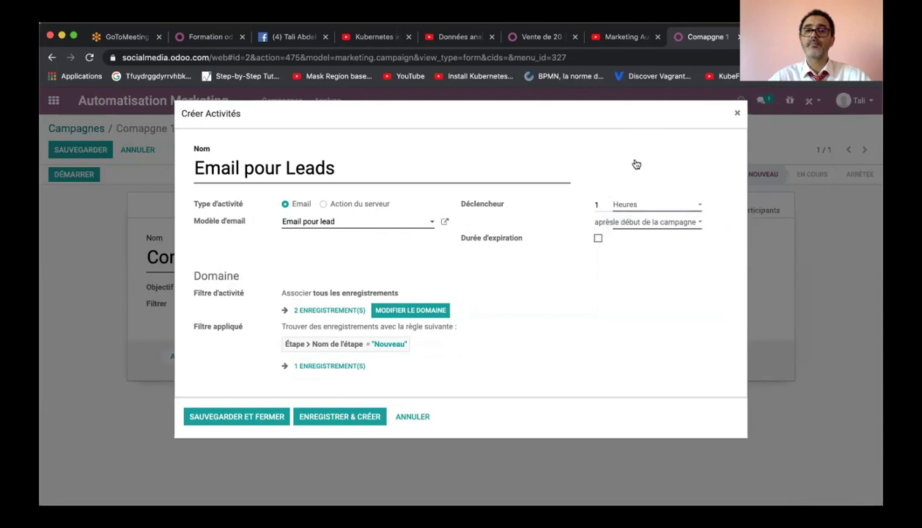
click(598, 239)
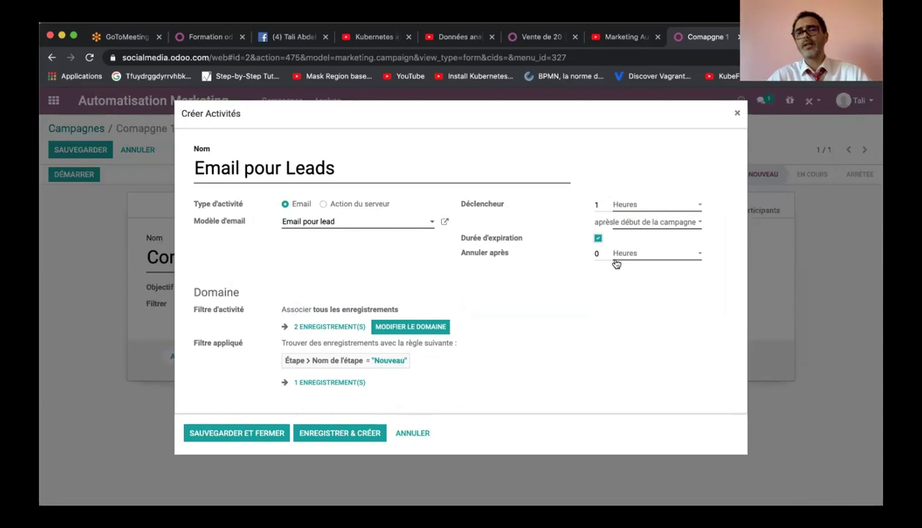
click(598, 239)
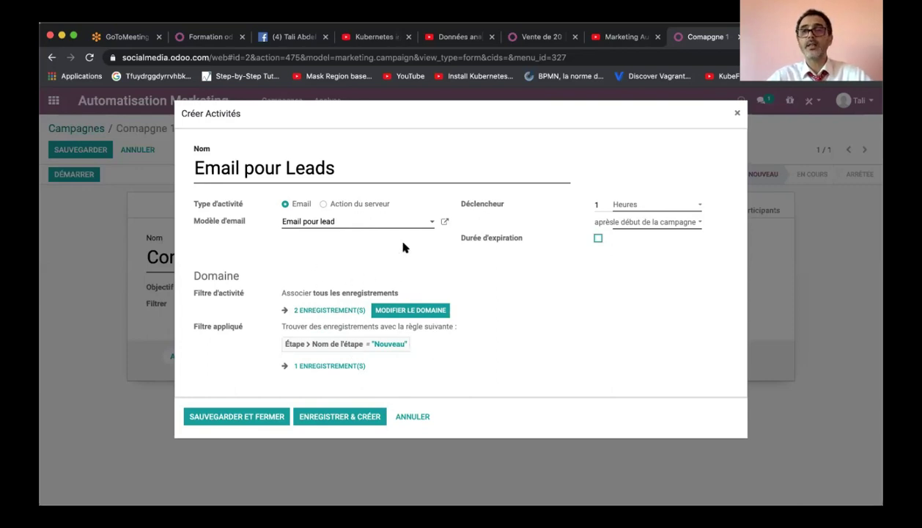
Save the "Email pour Leads" activity and the campaign.
click(245, 419)
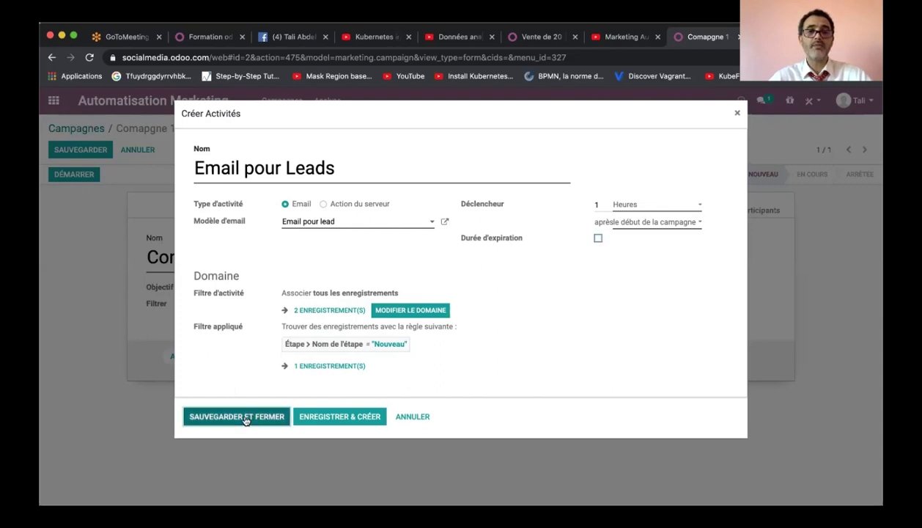
scroll(516, 392, down, 1)
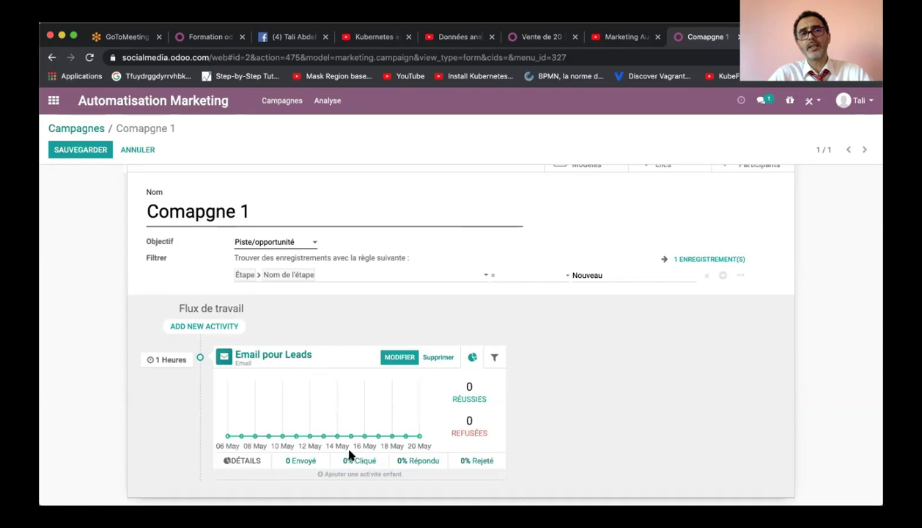
click(96, 151)
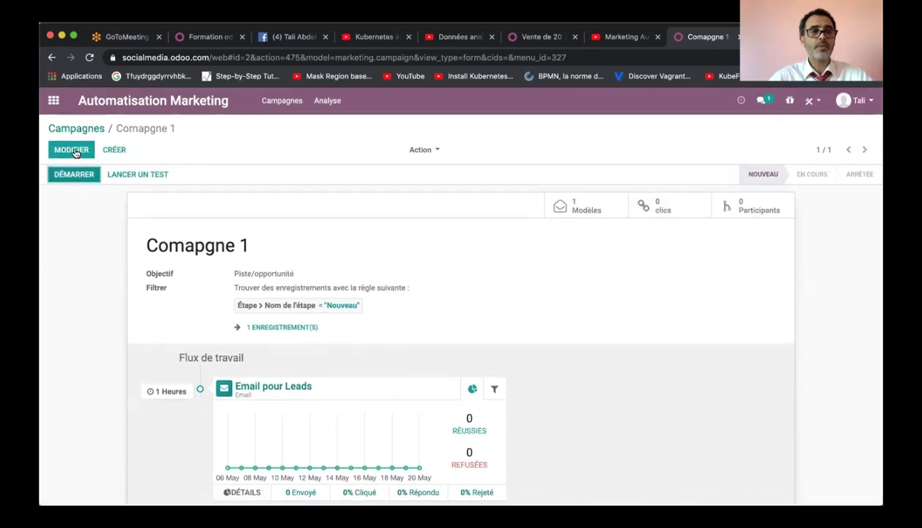
Edit the campaign and add a child activity to "Email pour Leads" that triggers when the email is opened.
click(73, 150)
scroll(611, 403, down, 1)
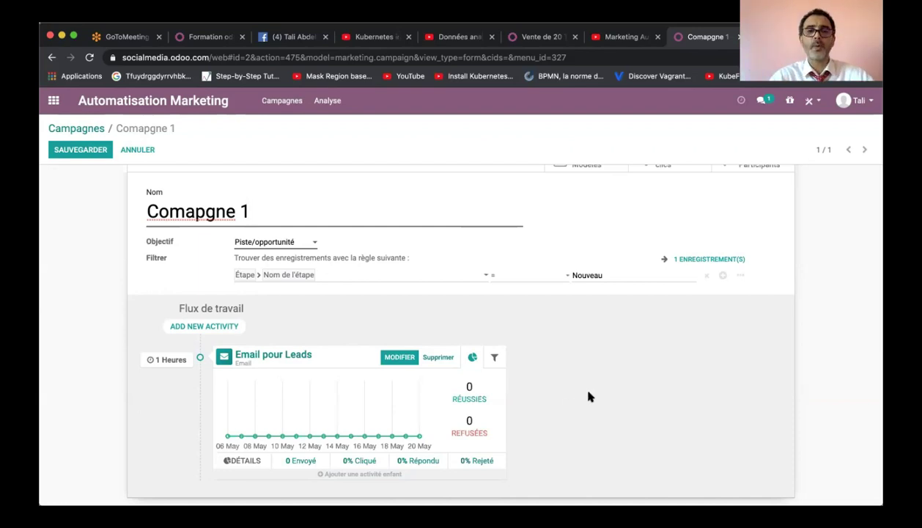
mouse_move(323, 476)
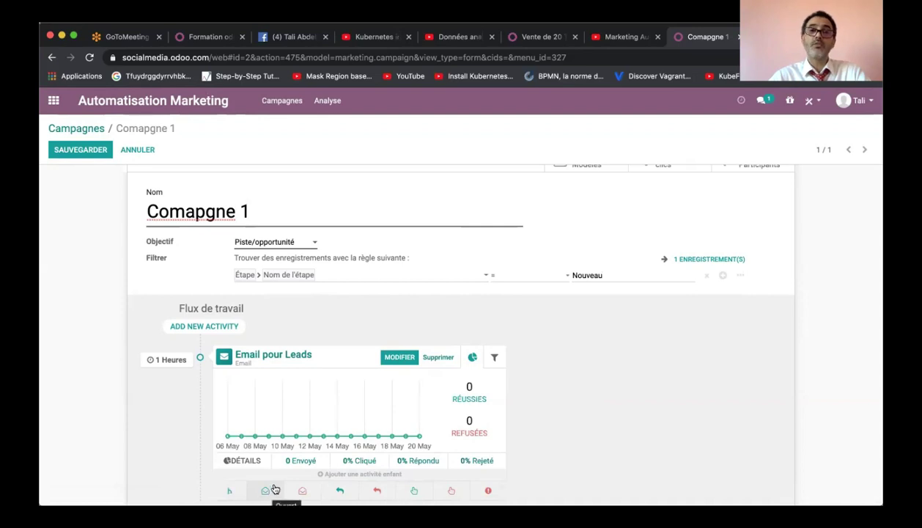
mouse_move(310, 436)
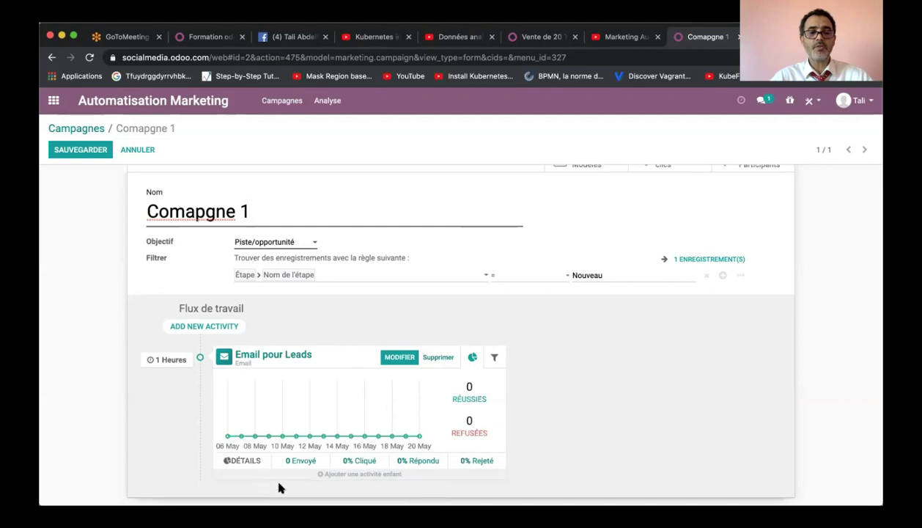
mouse_move(268, 489)
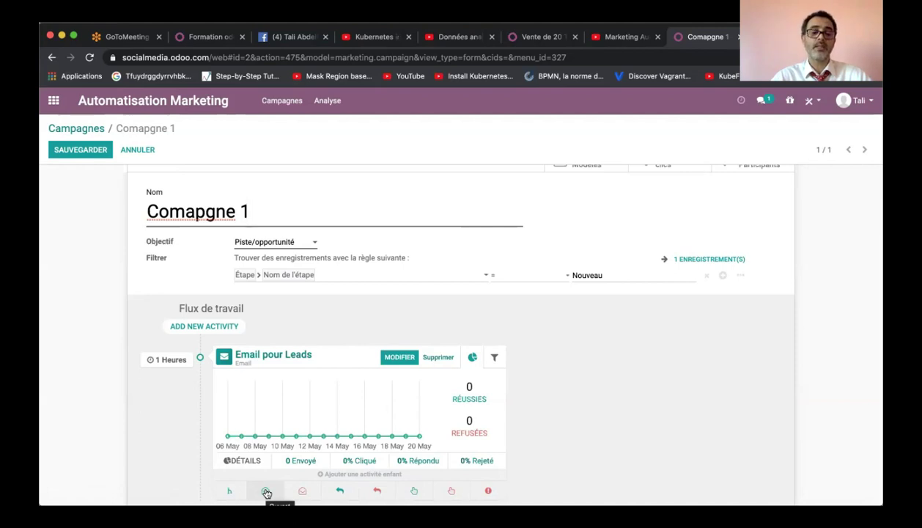
click(267, 491)
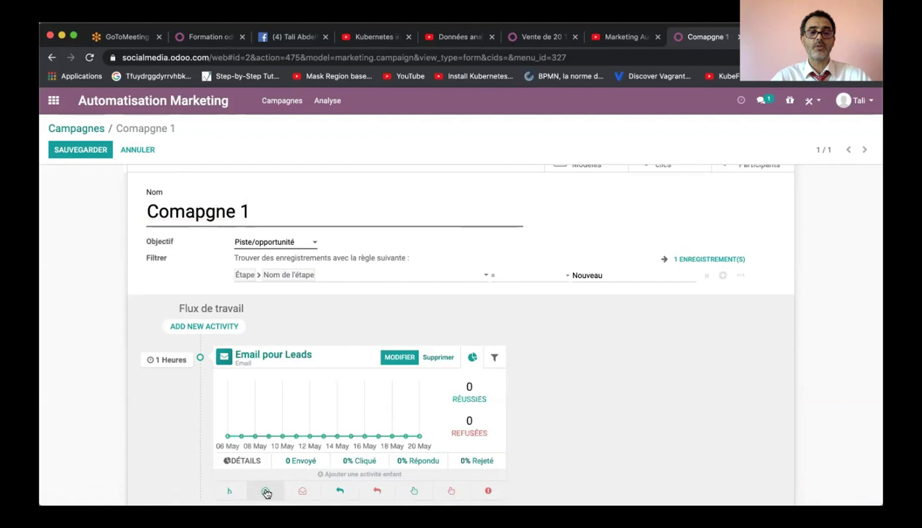
Name the new child activity "Proposition d'achat".
click(344, 170)
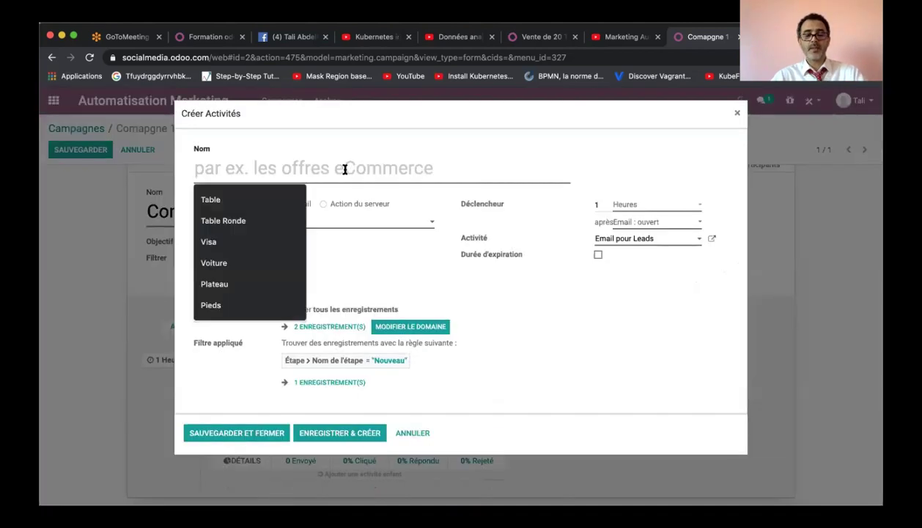
text(PRopo)
key(BackSpace)
key(BackSpace)
key(BackSpace)
key(BackSpace)
text(oposition de vente)
key(BackSpace)
key(BackSpace)
key(BackSpace)
key(BackSpace)
key(BackSpace)
text(d'achat)
click(311, 168)
key(BackSpace)
key(BackSpace)
key(BackSpace)
key(BackSpace)
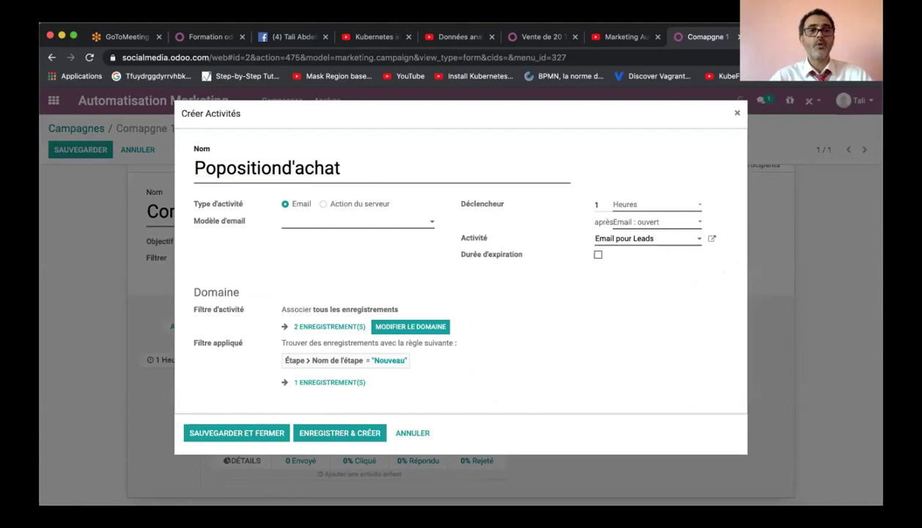
click(202, 163)
text(r)
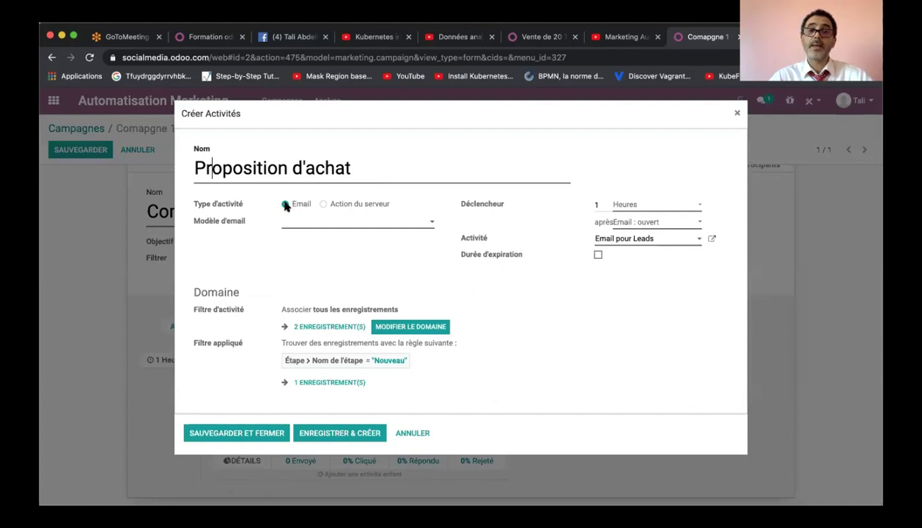
Assign the "Promotion Produit X" email template to the activity, keep "Email pour Leads" as its parent, and save it.
click(321, 227)
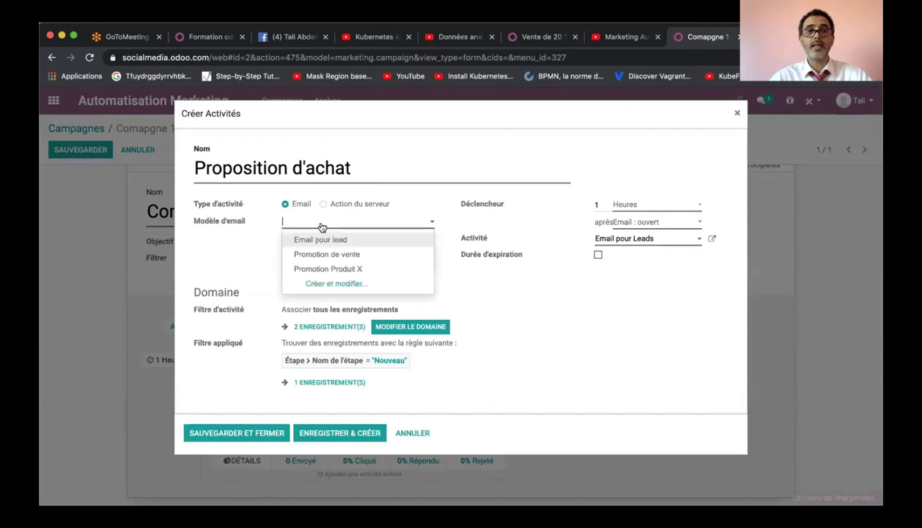
click(380, 268)
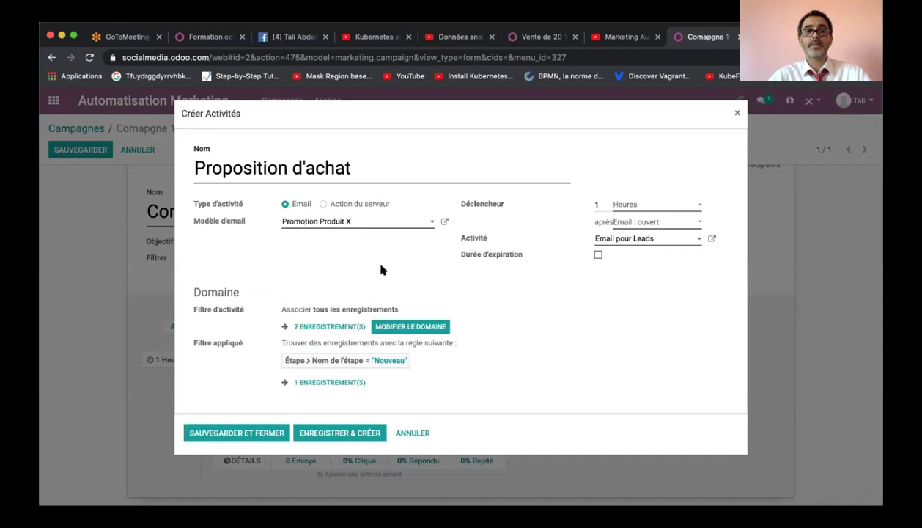
click(654, 239)
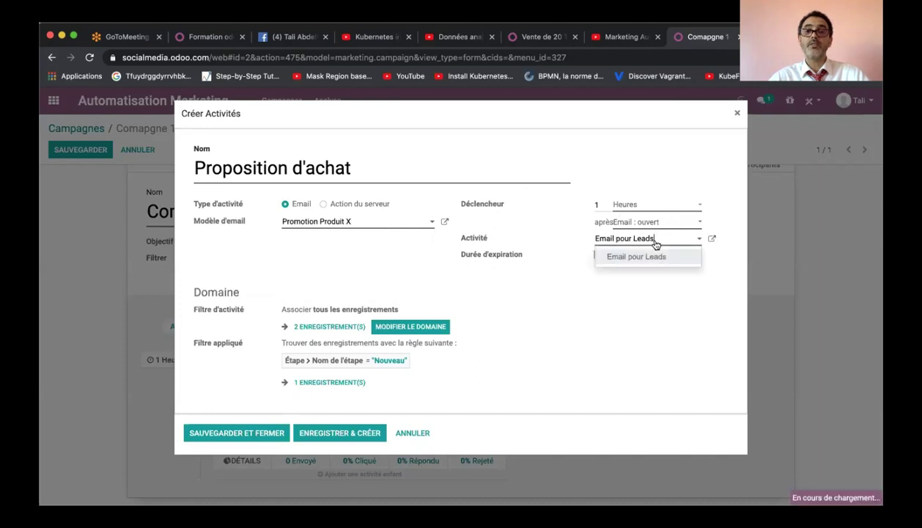
click(656, 244)
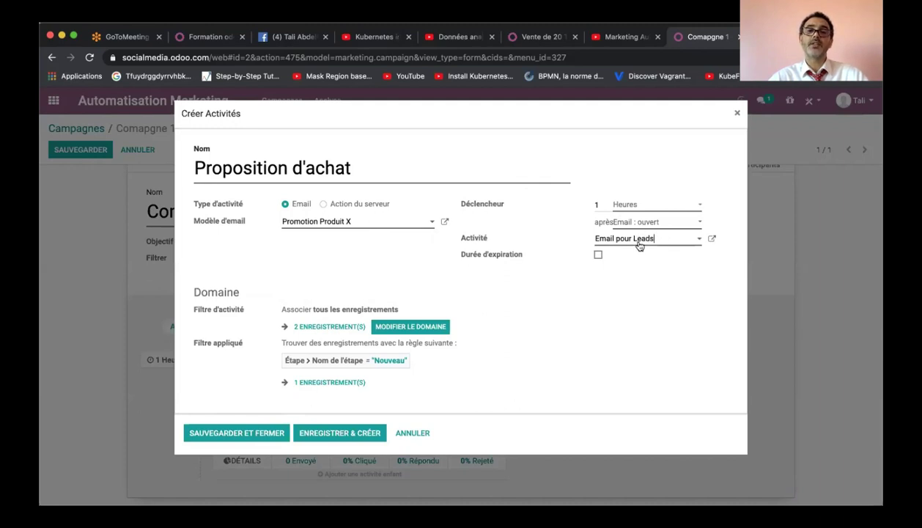
click(598, 256)
click(598, 256)
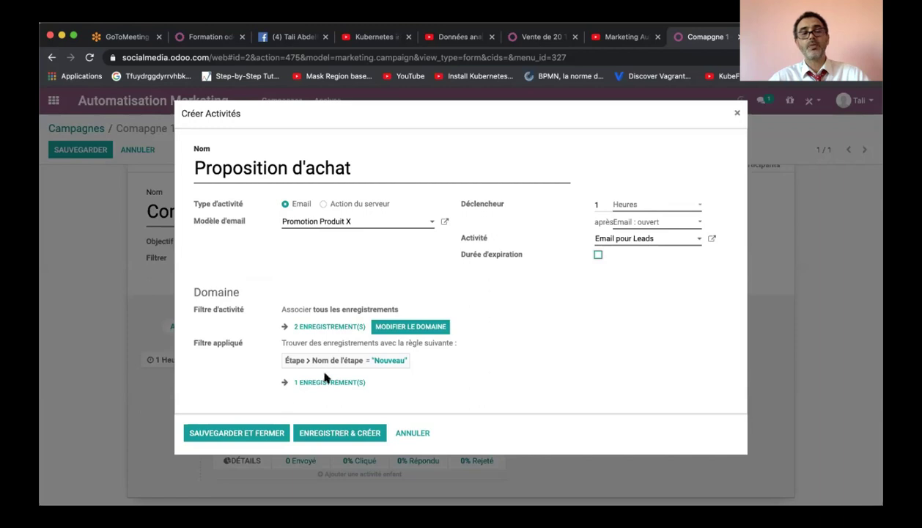
click(264, 432)
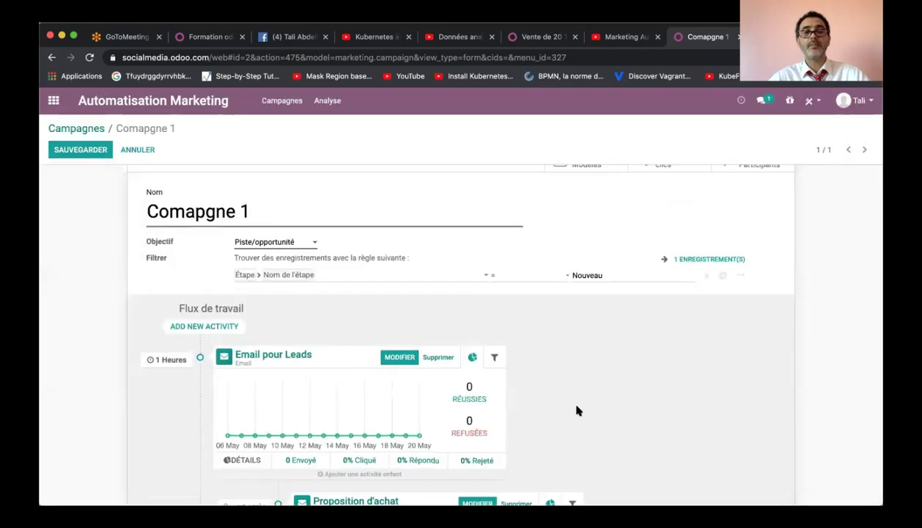
Save the campaign with its "Proposition d'achat" child activity.
scroll(576, 408, down, 3)
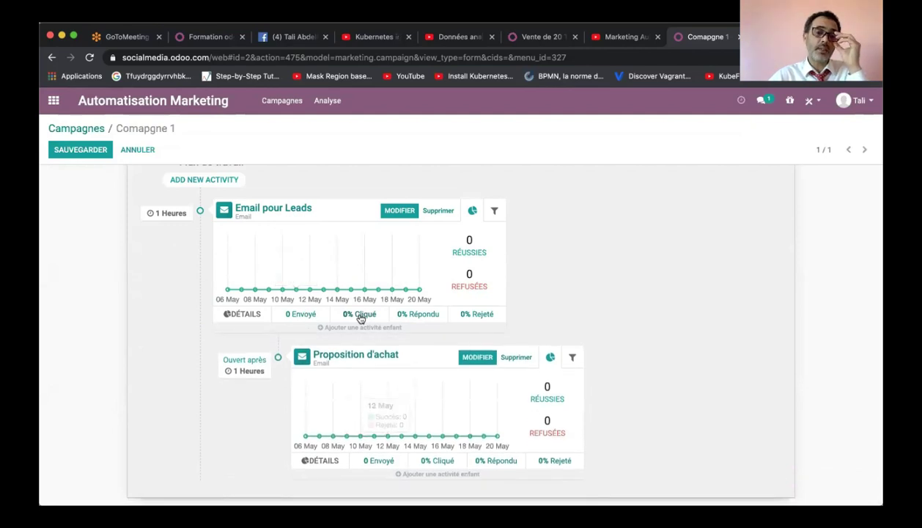
mouse_move(358, 330)
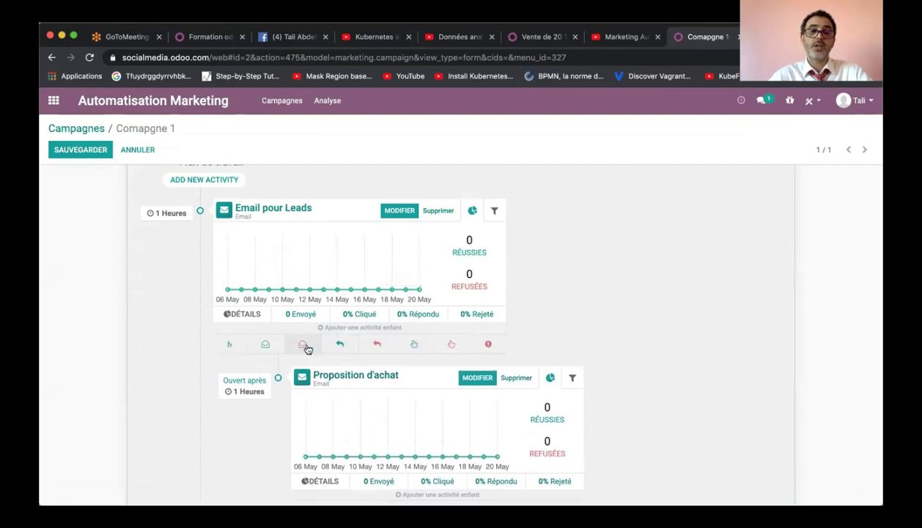
mouse_move(268, 343)
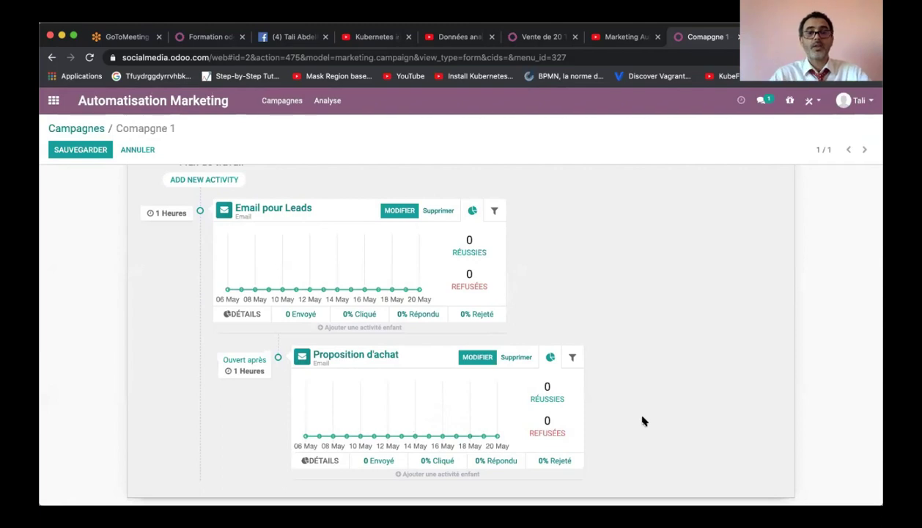
click(94, 150)
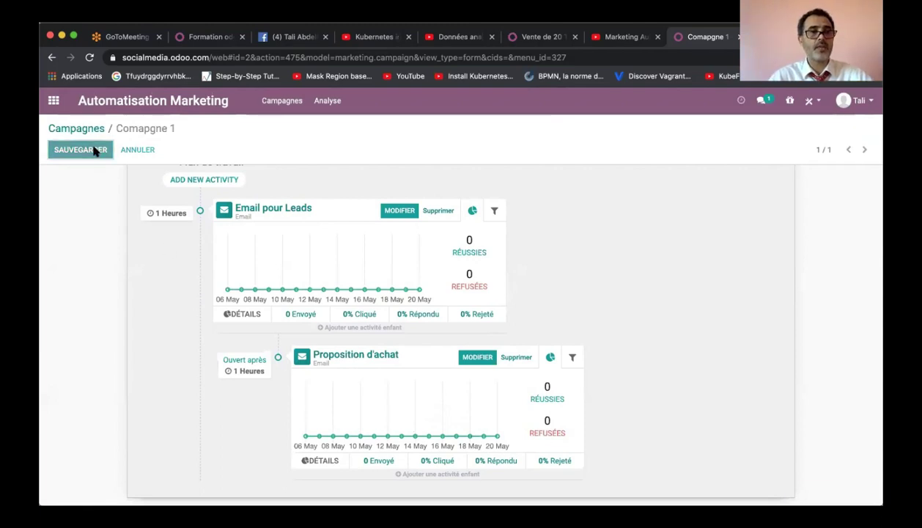
Reopen the campaign for editing and add a child activity to "Proposition d'achat" that triggers when its email is opened.
click(82, 149)
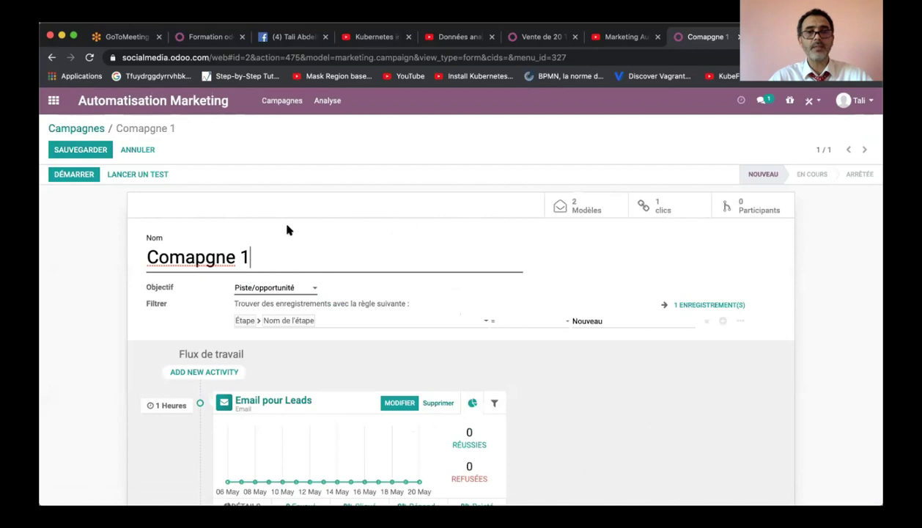
scroll(288, 229, down, 5)
mouse_move(377, 490)
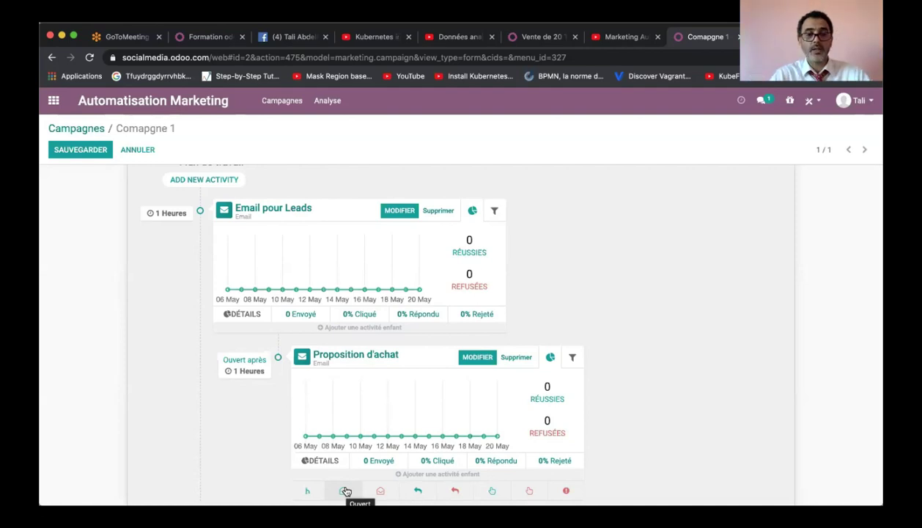
click(346, 491)
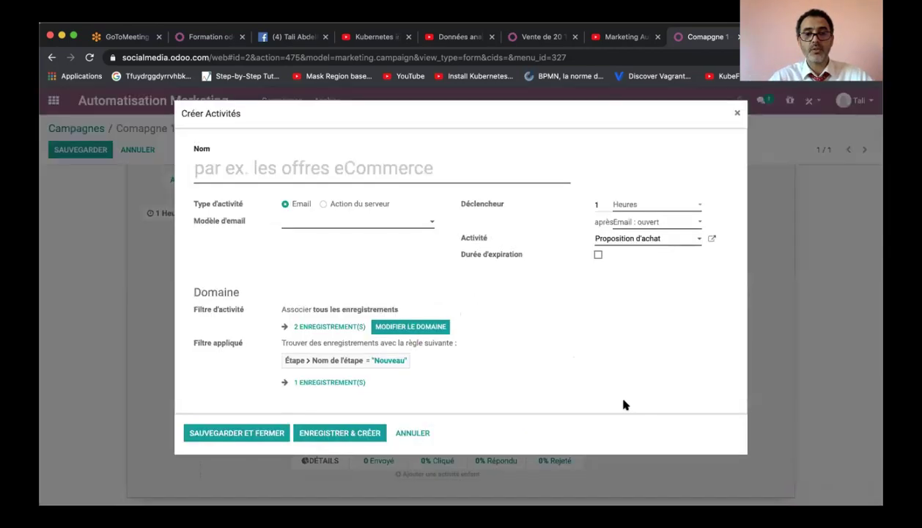
Name the new child activity "Convertir en Qualification".
click(338, 168)
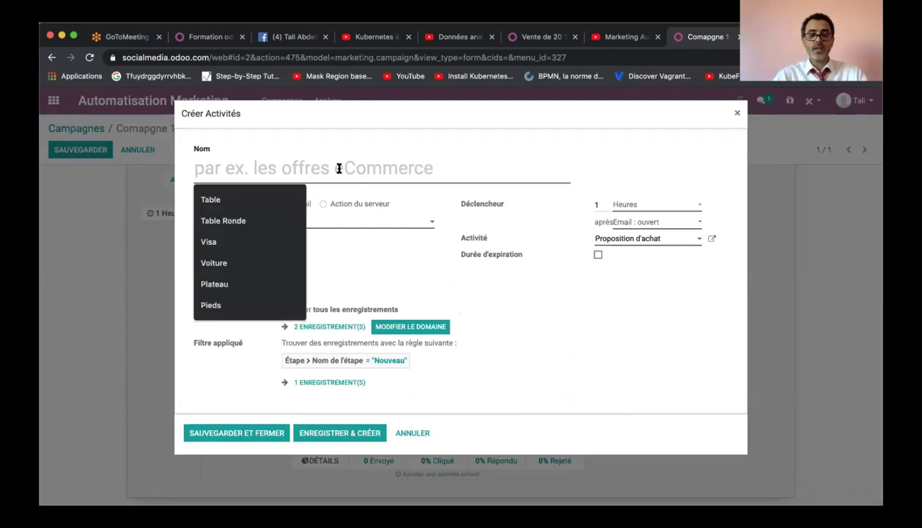
text(Convertir )
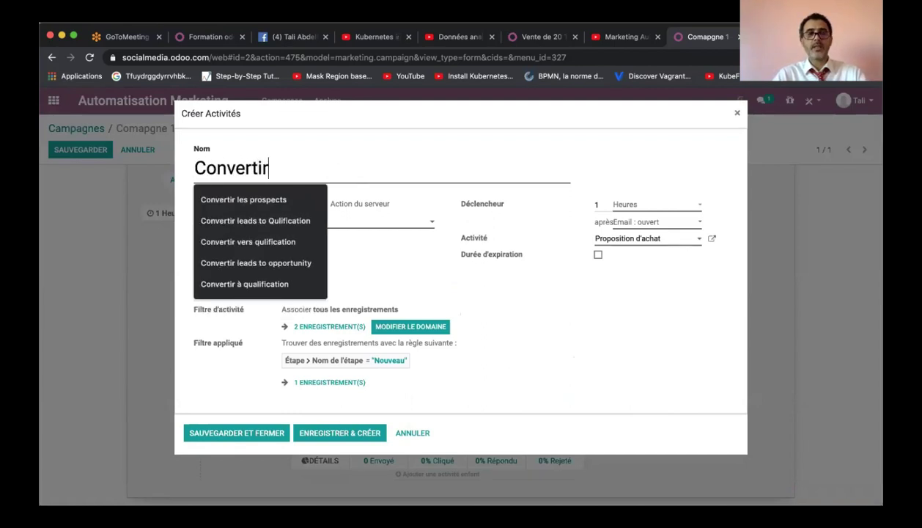
text(en )
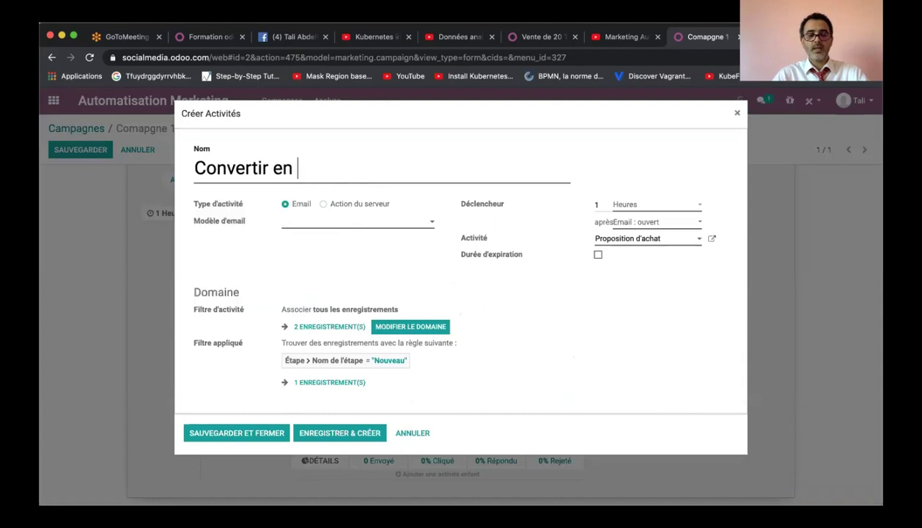
text(Quu)
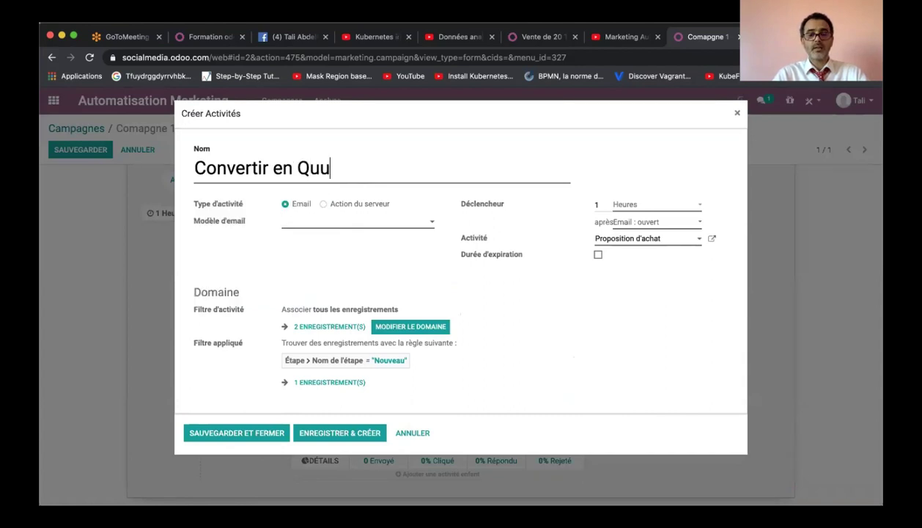
key(BackSpace)
text(al)
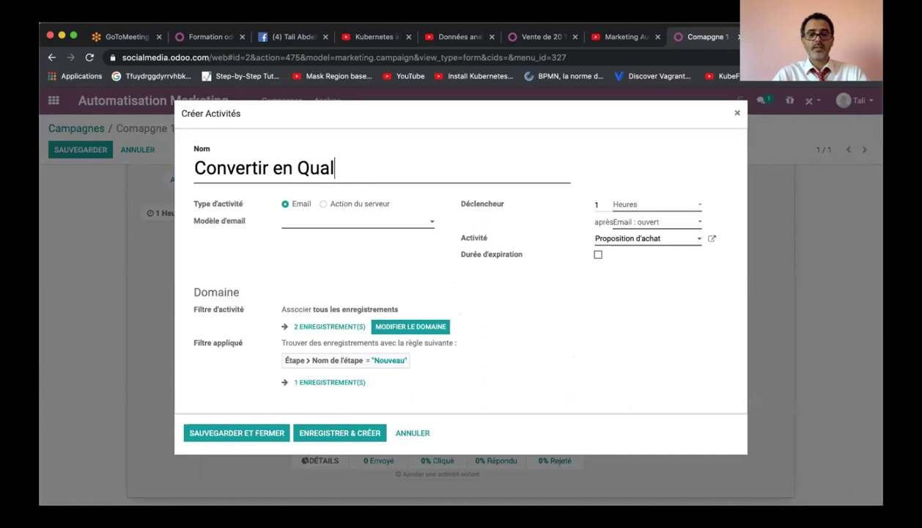
text(ification)
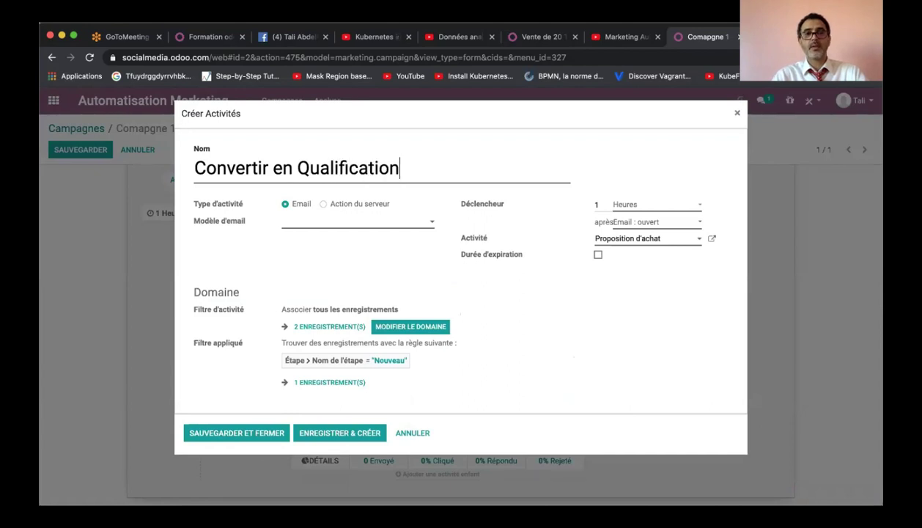
Set the activity type to "Action du serveur" and create a new server action named "Convertir en qualification" for it.
click(324, 204)
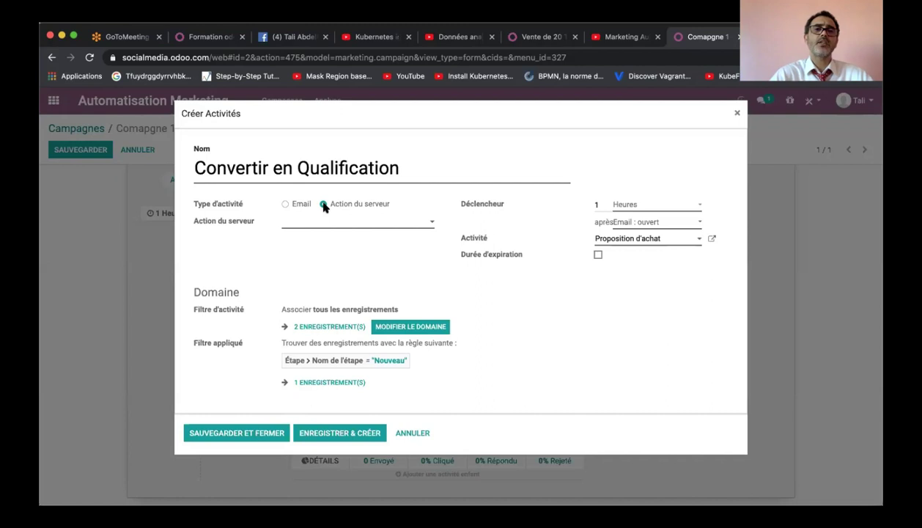
click(335, 223)
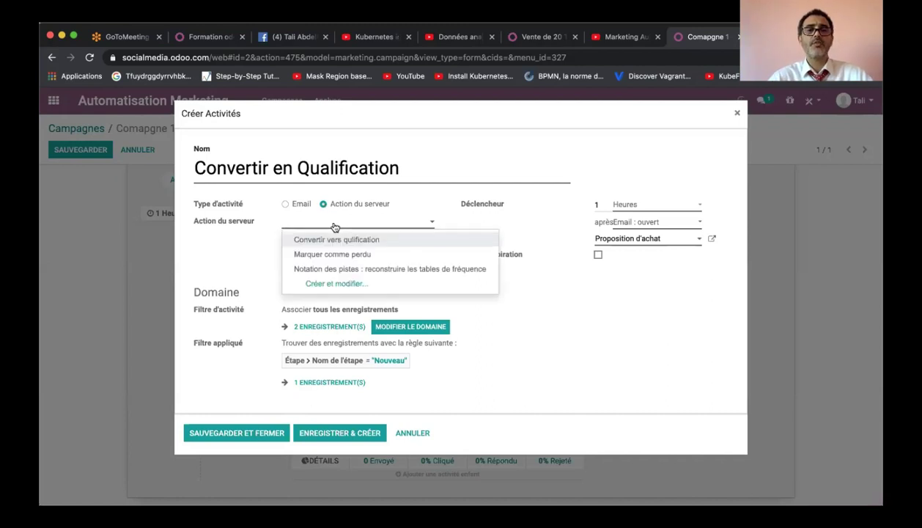
click(375, 225)
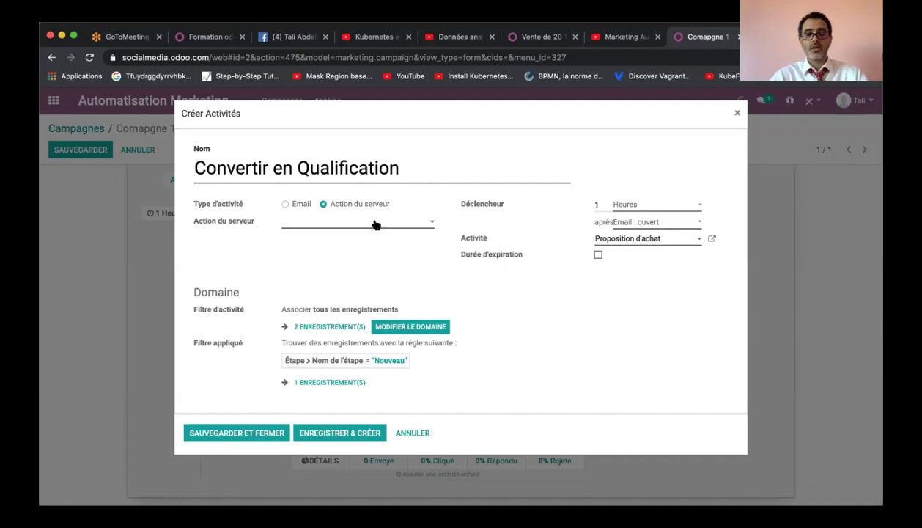
text(Convertir en qu)
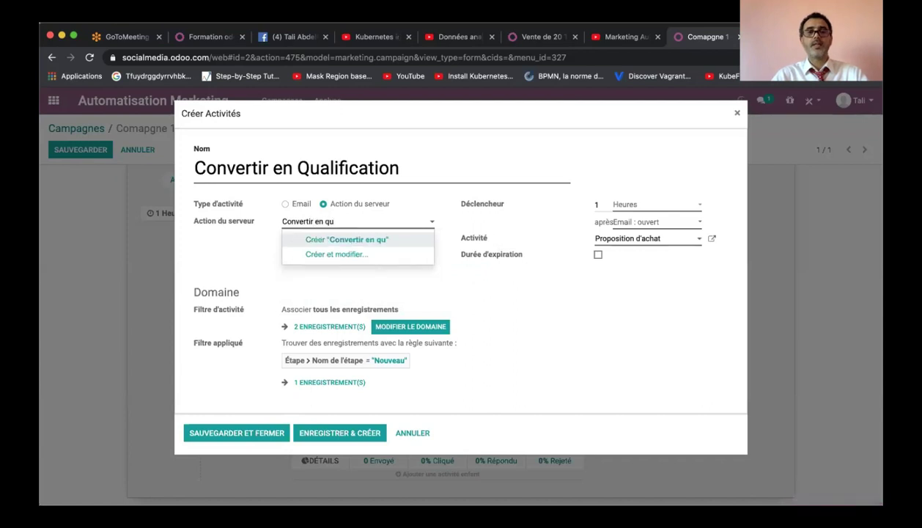
text(alifi)
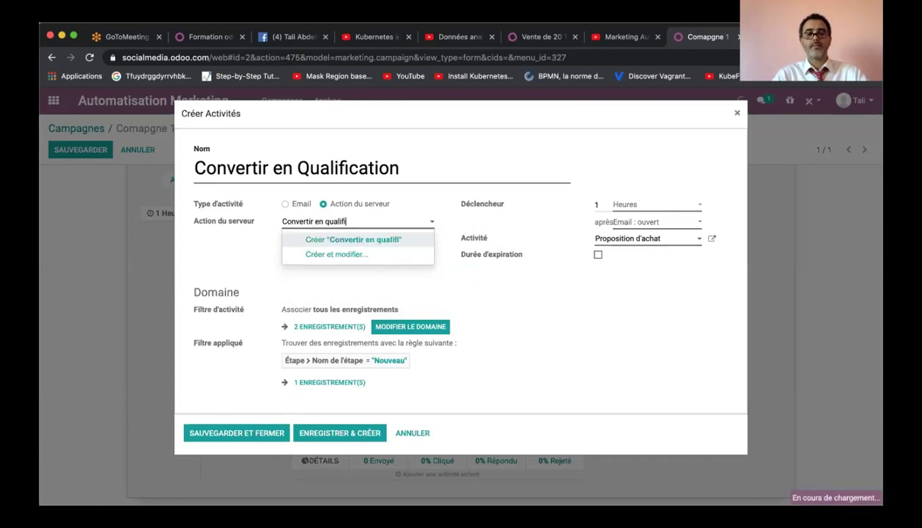
text(cation)
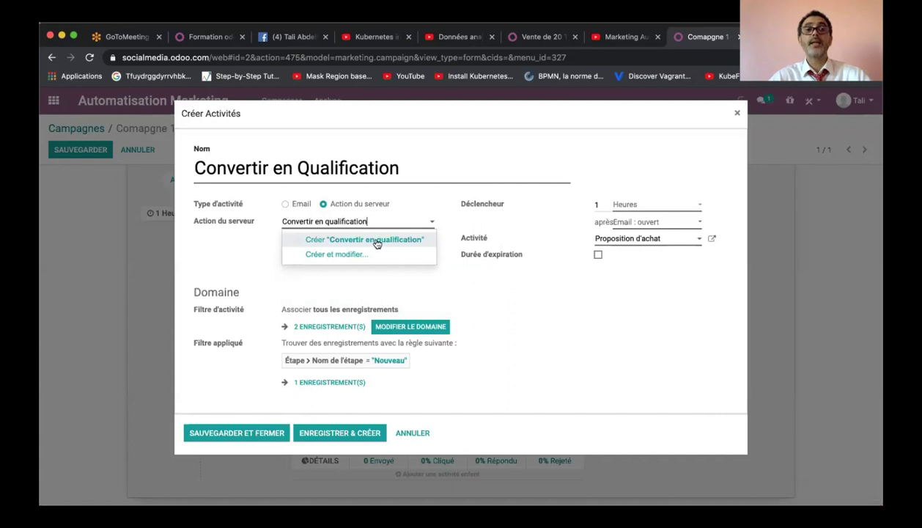
click(376, 242)
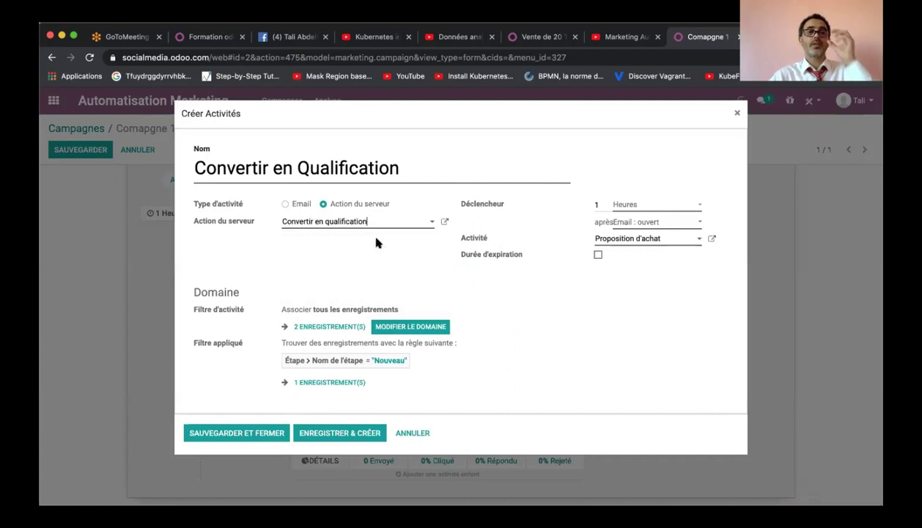
Open the "Convertir en qualification" server action and choose "Mettre à jour l'enregistrement" as the action to perform.
click(445, 223)
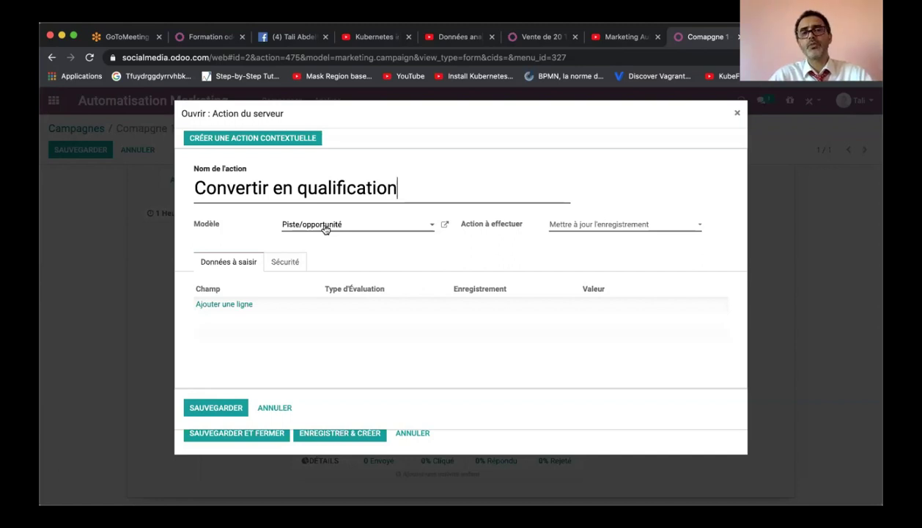
click(591, 228)
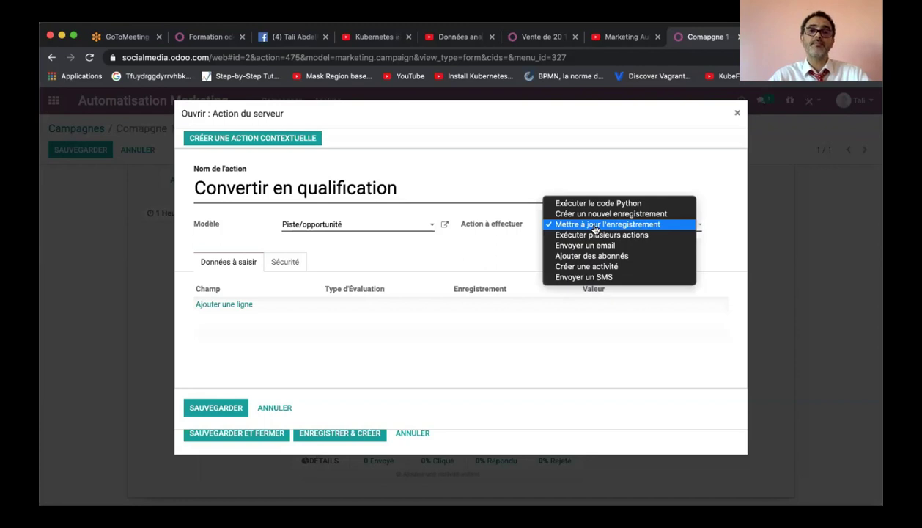
click(595, 227)
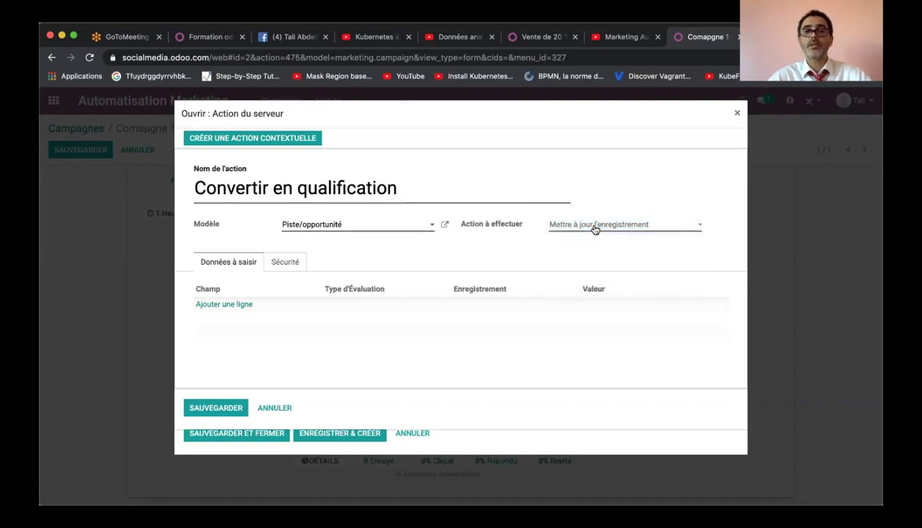
Add a data line that sets the Étape (crm.lead) field by Référence to the "Qualifié" record, and save the server action.
click(233, 304)
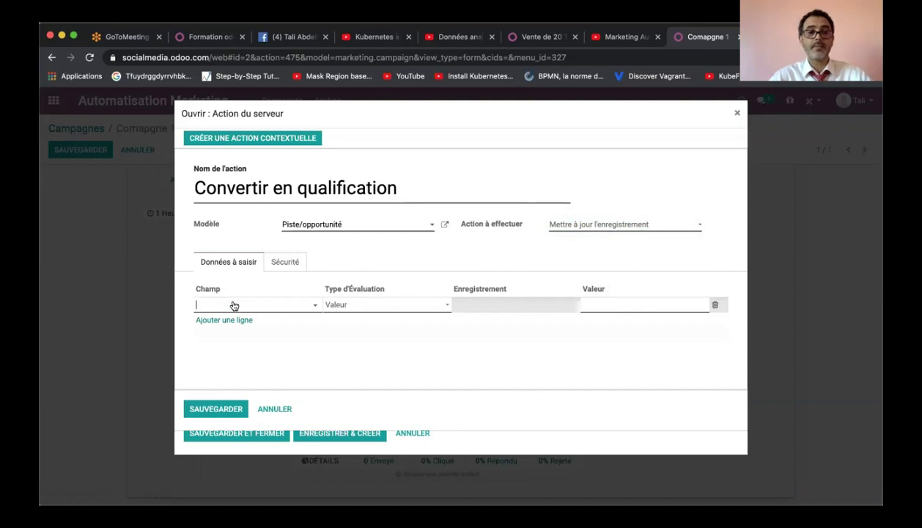
click(233, 304)
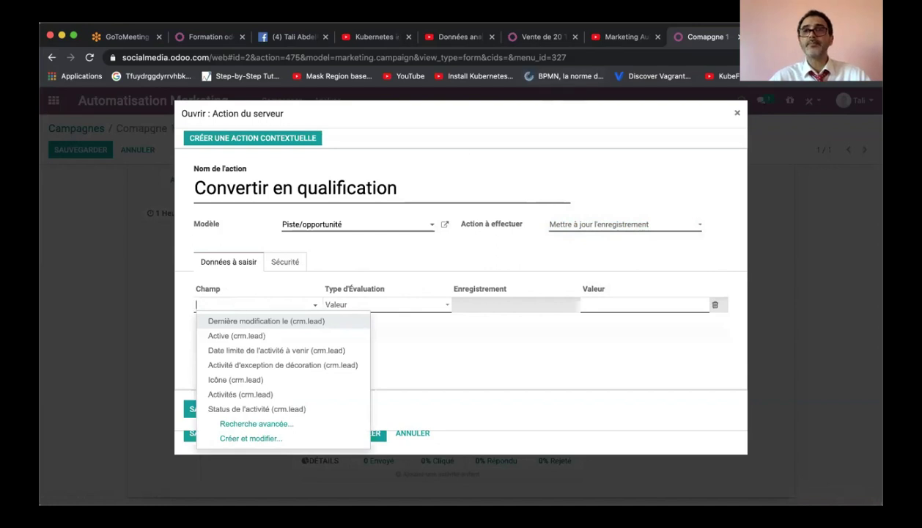
text(ét)
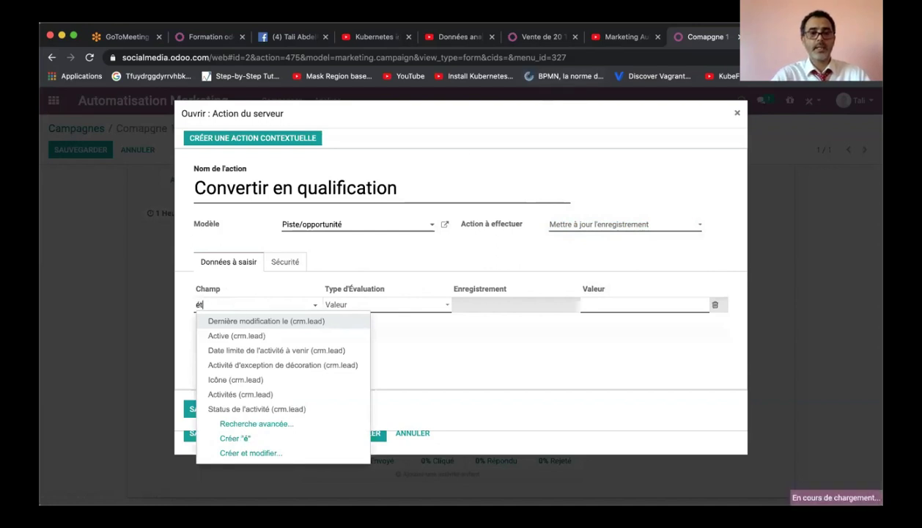
text(a)
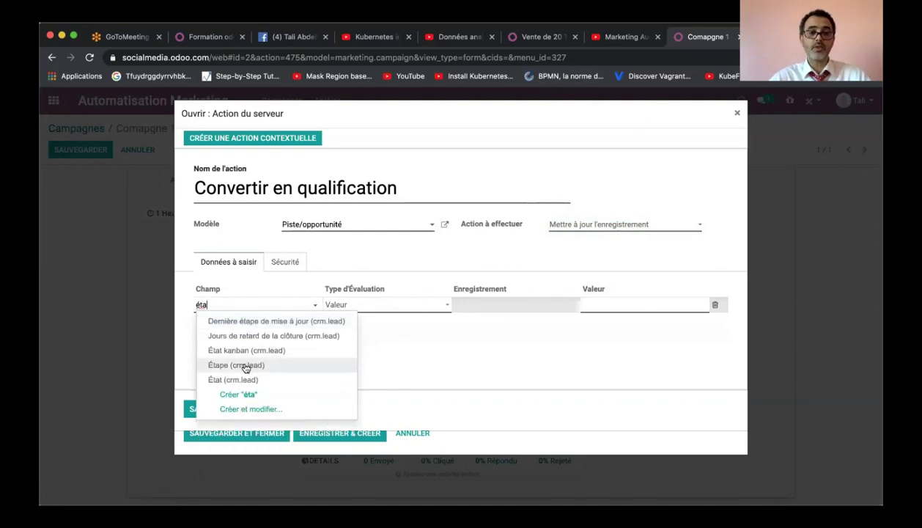
click(245, 368)
click(399, 308)
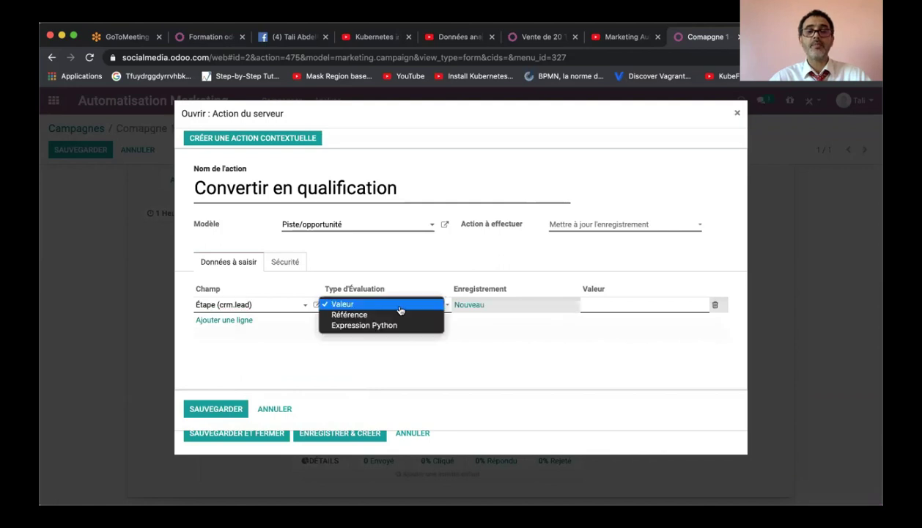
click(396, 314)
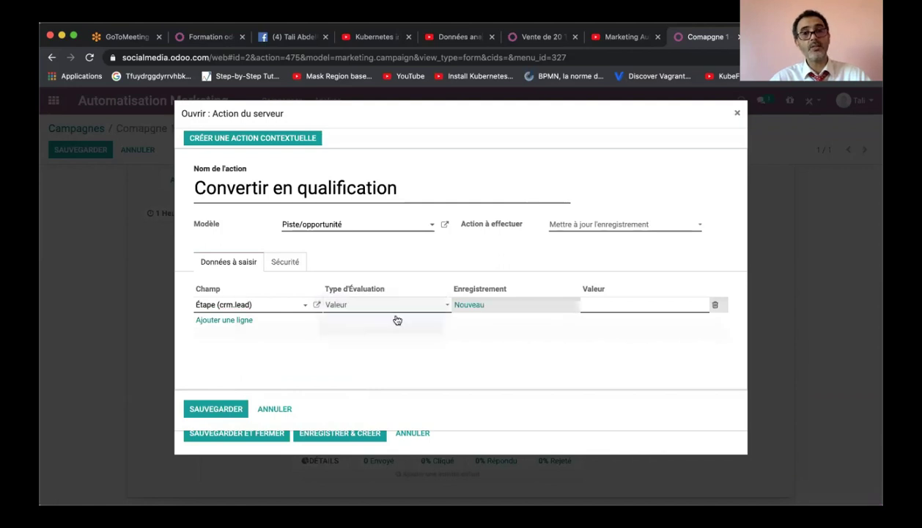
click(529, 311)
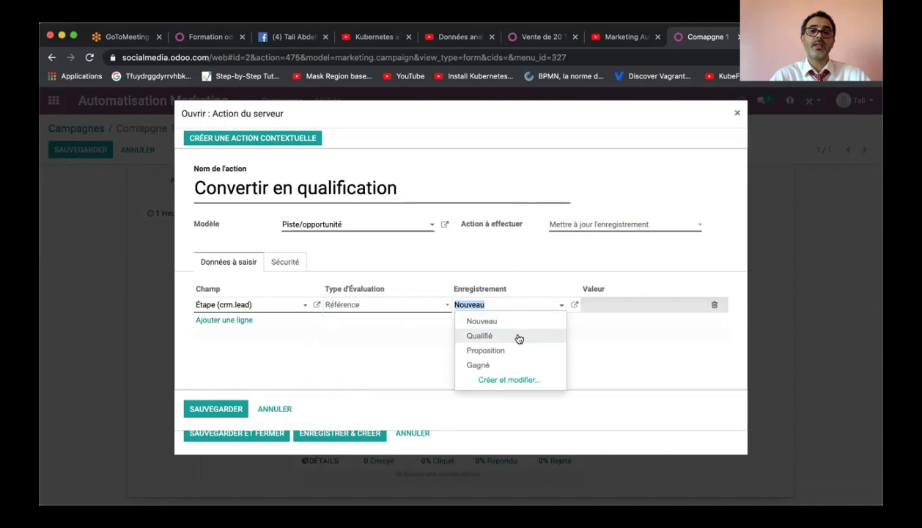
click(518, 338)
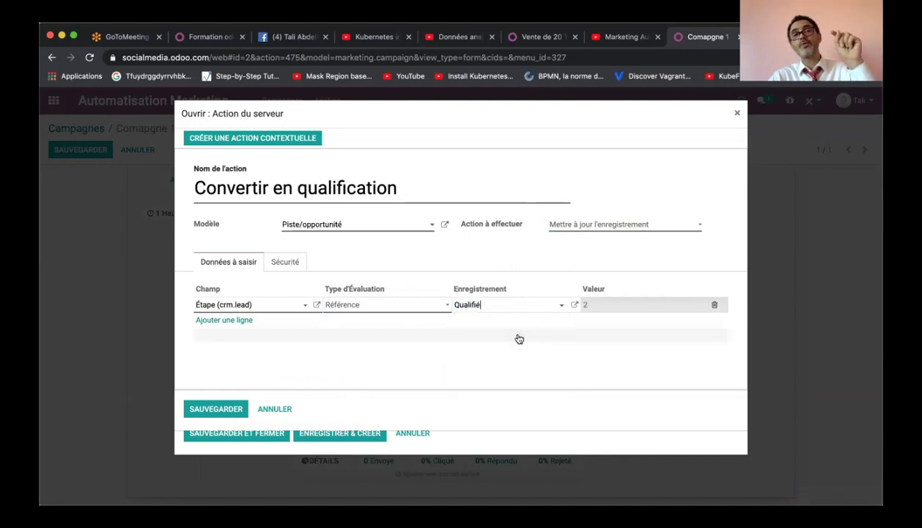
click(214, 412)
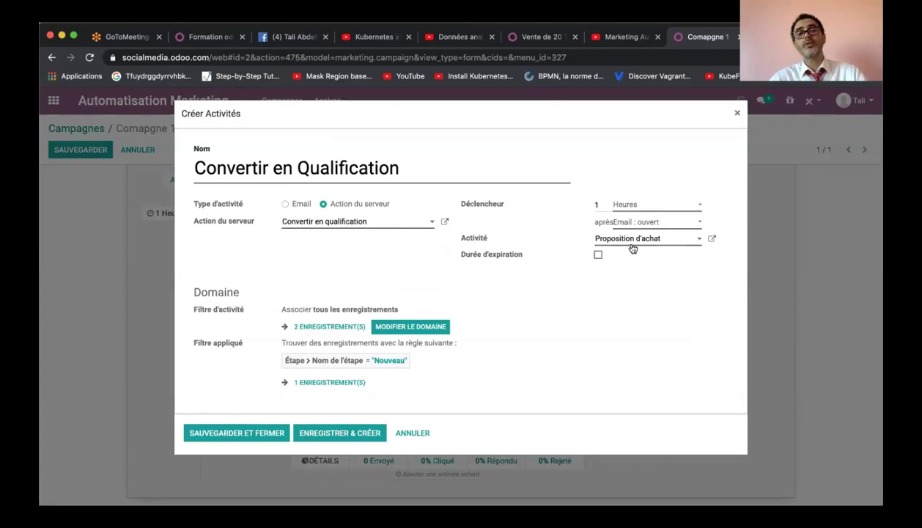
Save and close the "Convertir en Qualification" activity without an expiry duration.
click(598, 255)
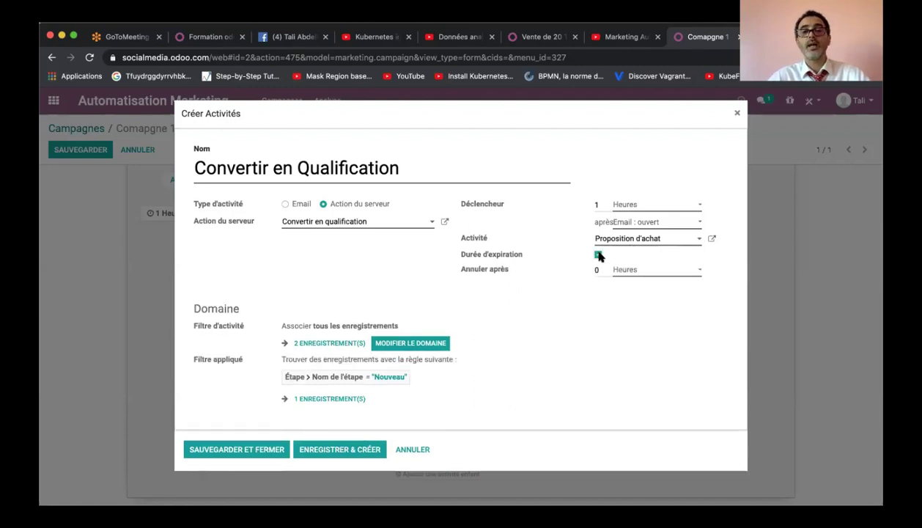
click(598, 255)
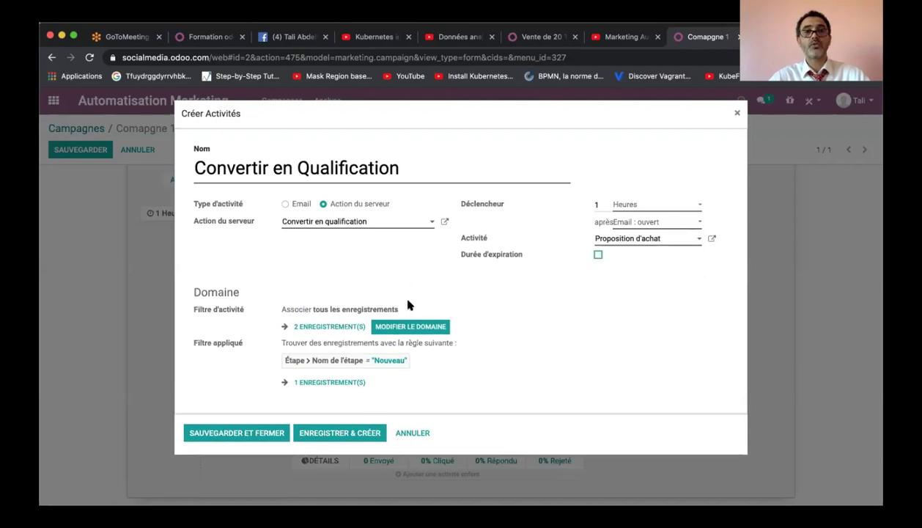
click(234, 433)
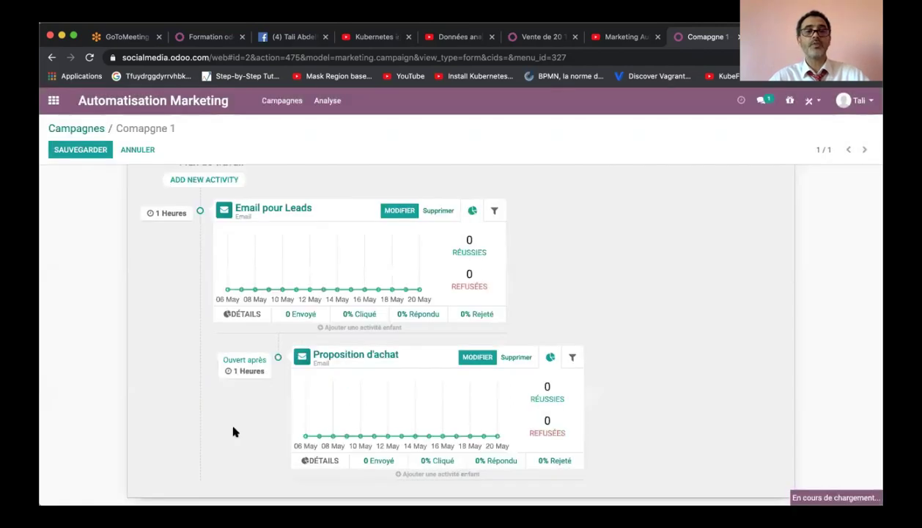
Review the campaign workflow from "Email pour Leads" through "Proposition d'achat" to "Convertir en Qualification".
scroll(235, 432, down, 3)
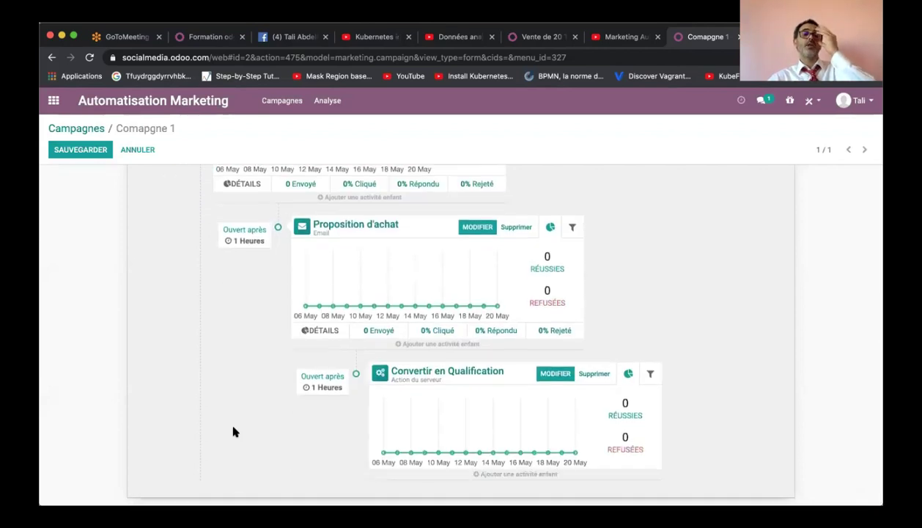
scroll(234, 432, up, 2)
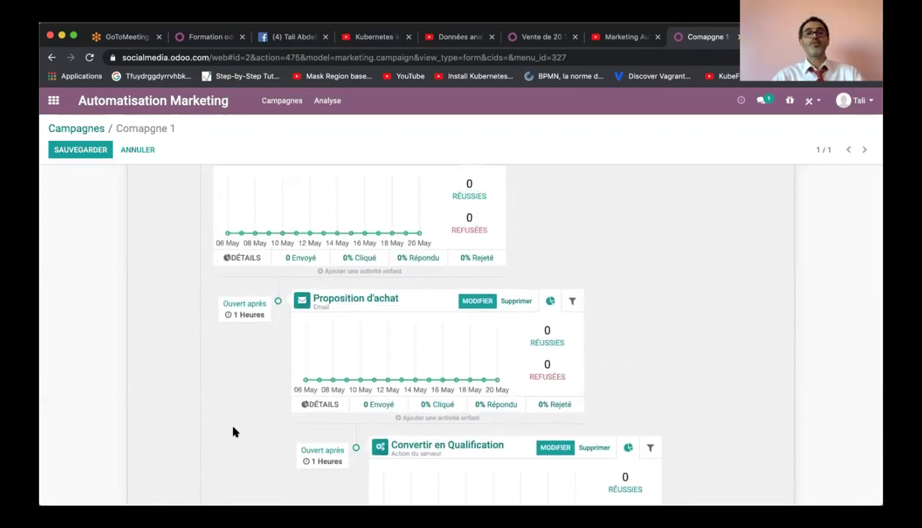
scroll(233, 431, up, 2)
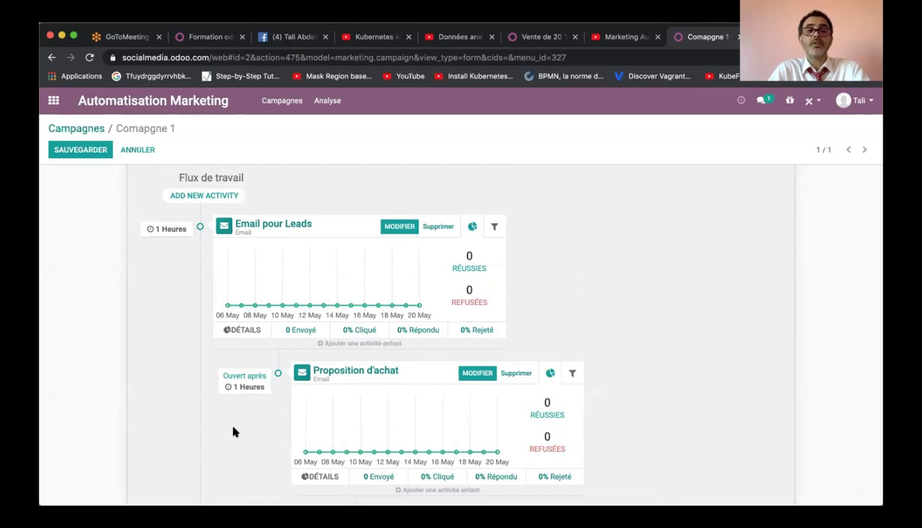
scroll(520, 316, down, 4)
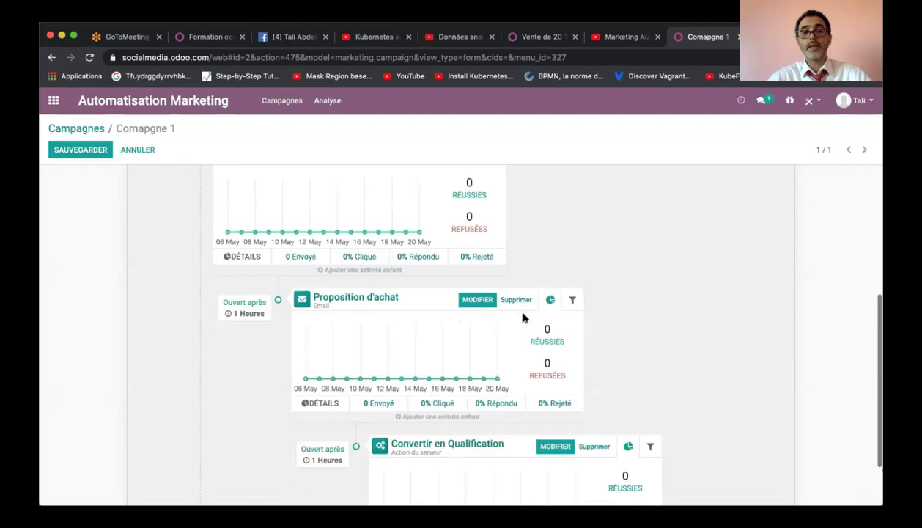
scroll(522, 316, up, 2)
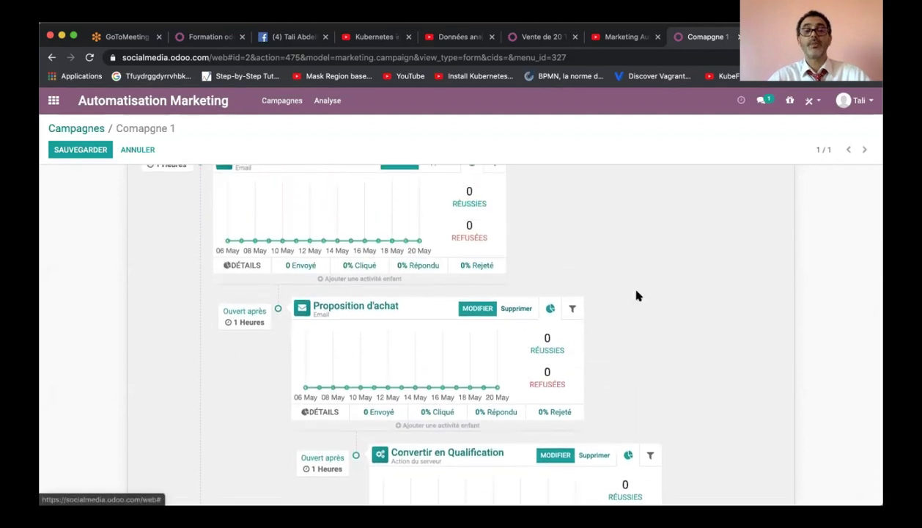
scroll(637, 294, up, 5)
scroll(637, 295, down, 3)
scroll(637, 295, down, 1)
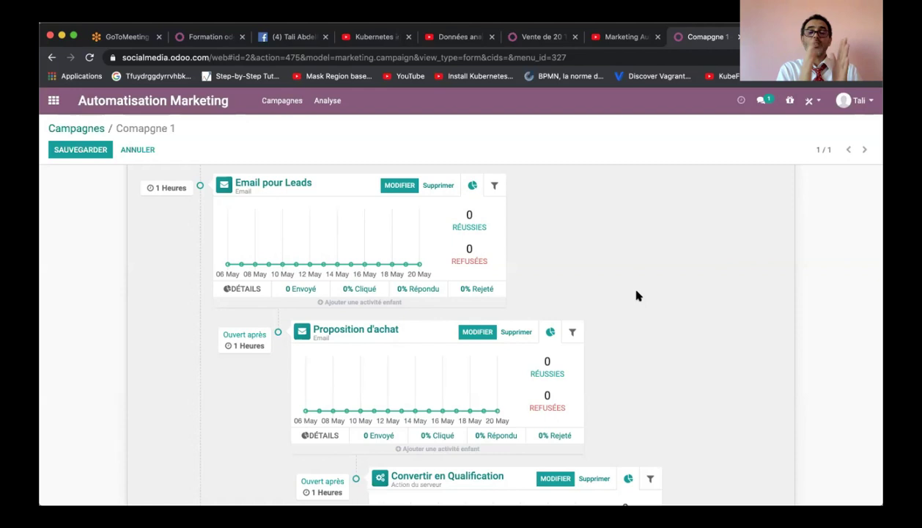
scroll(637, 295, down, 2)
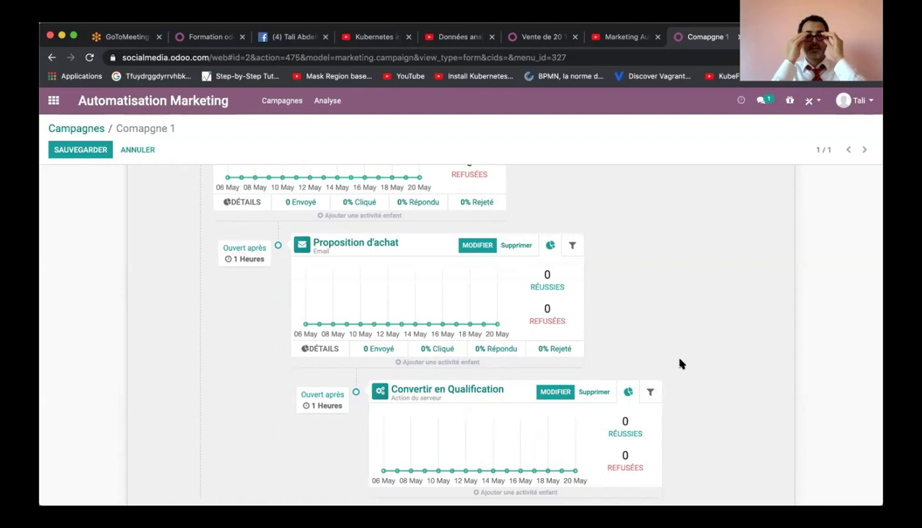
Save the campaign with its "Convertir en Qualification" child activity.
scroll(680, 364, up, 10)
click(96, 147)
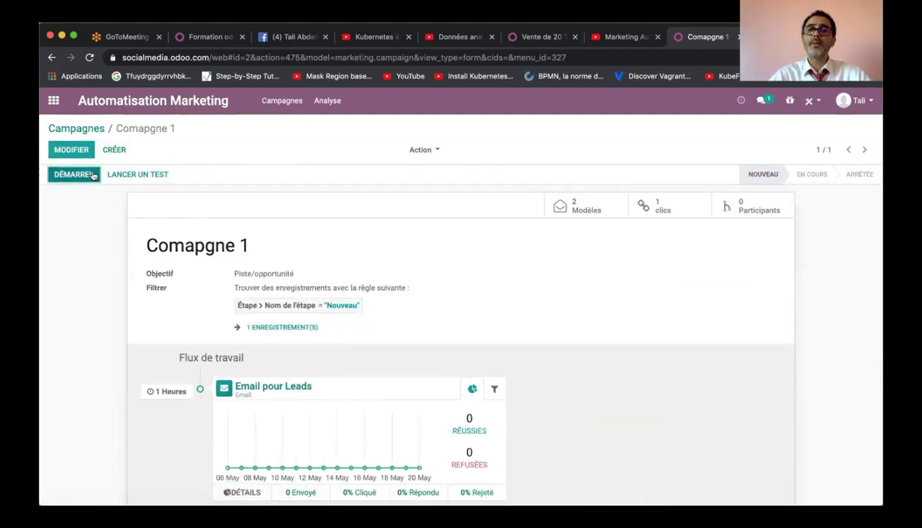
click(92, 175)
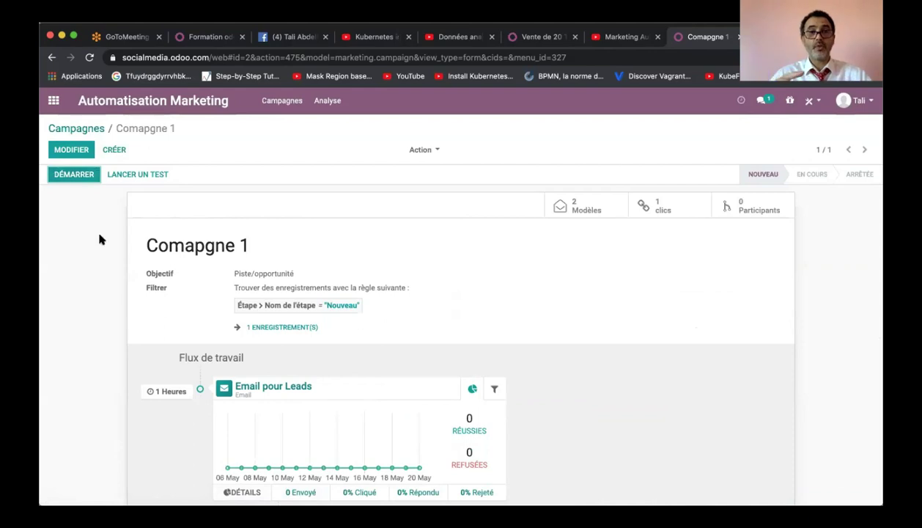
Launch a campaign test on the "Vente de voiture" record and run its "Email pour Leads" activity.
click(150, 173)
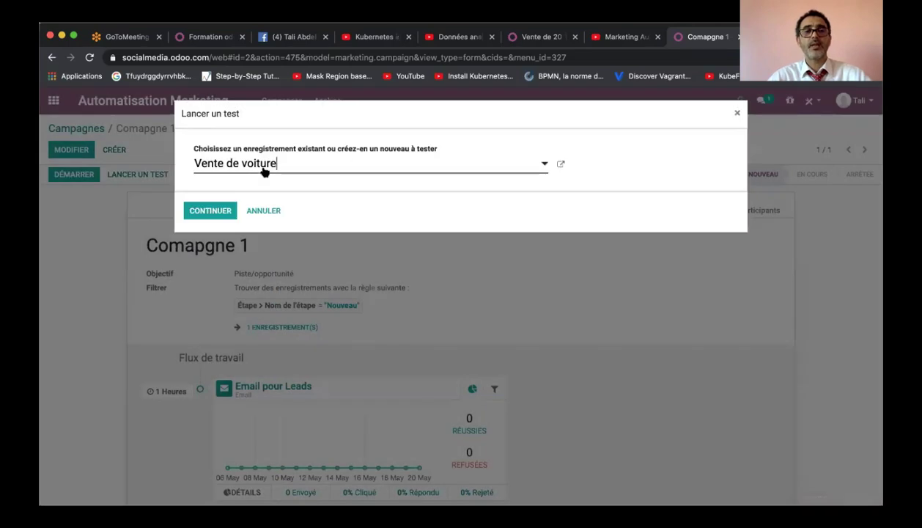
click(406, 169)
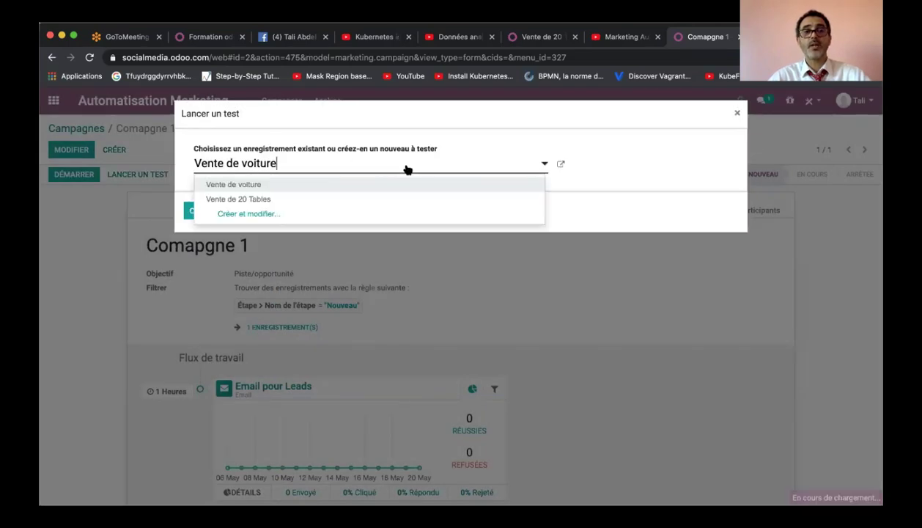
click(300, 187)
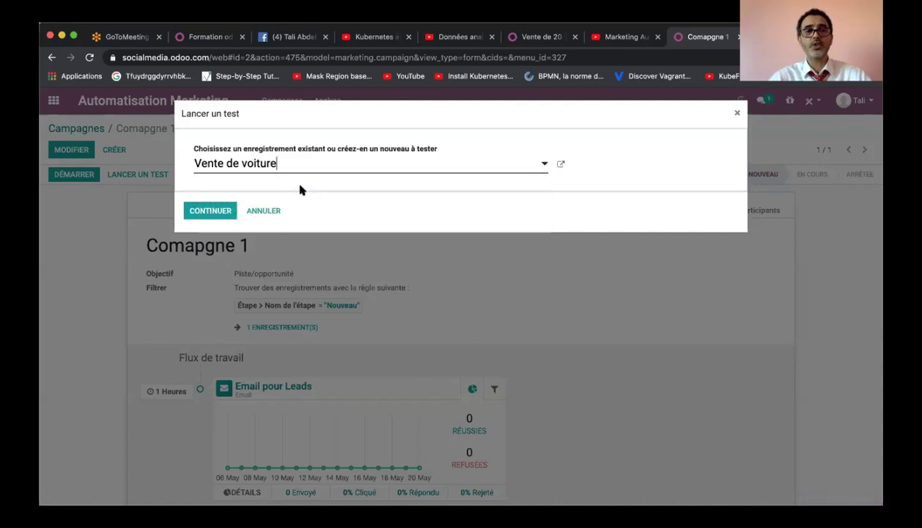
click(212, 211)
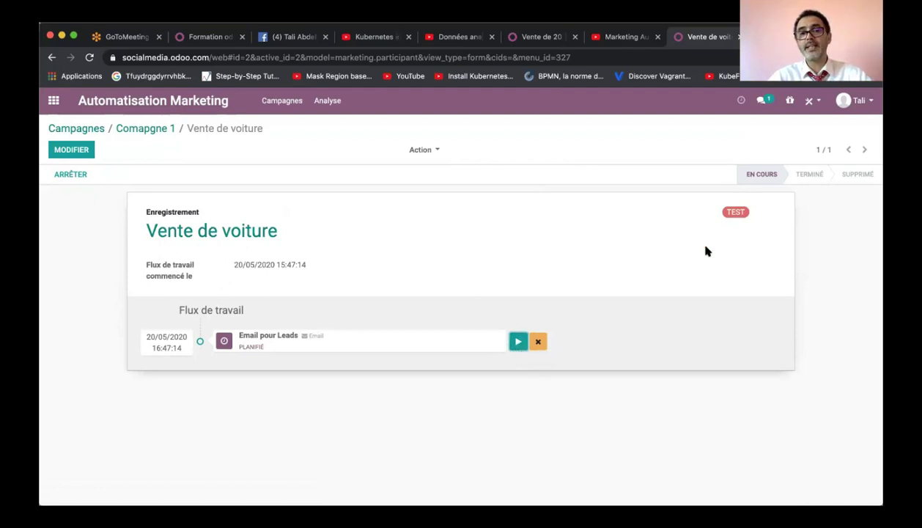
click(517, 346)
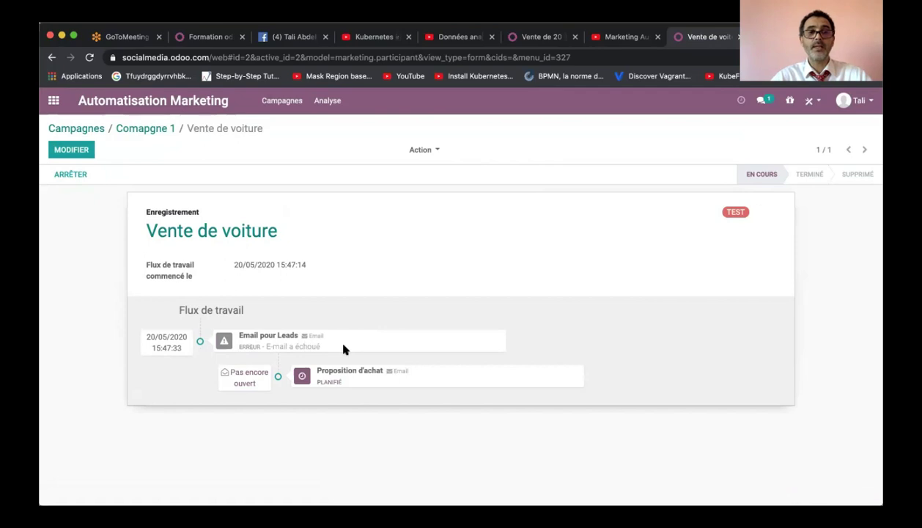
Leave the test, switch to the CRM app and open the "Vente de voiture" opportunity from the pipeline.
click(158, 128)
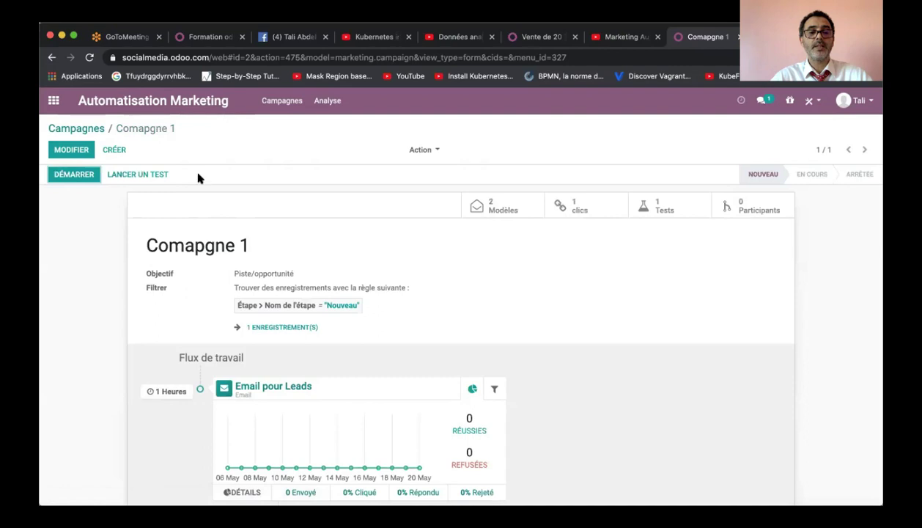
click(78, 129)
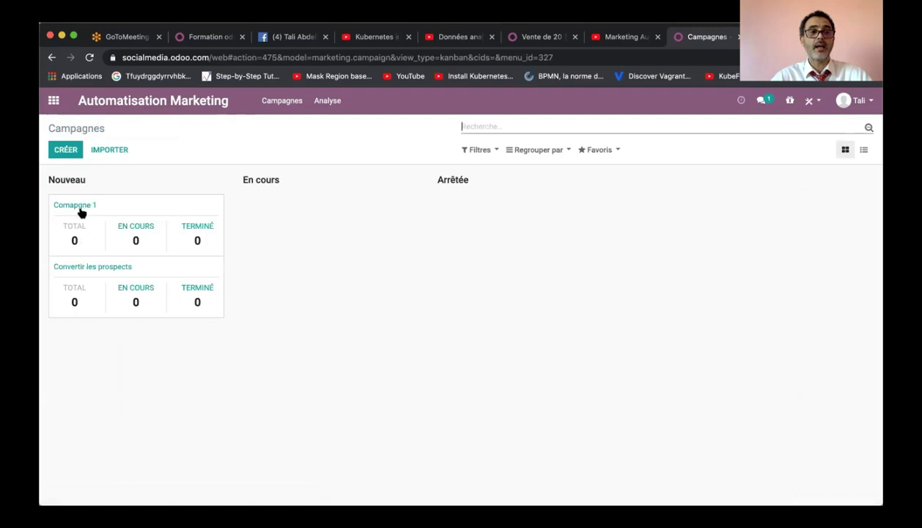
click(54, 100)
click(501, 193)
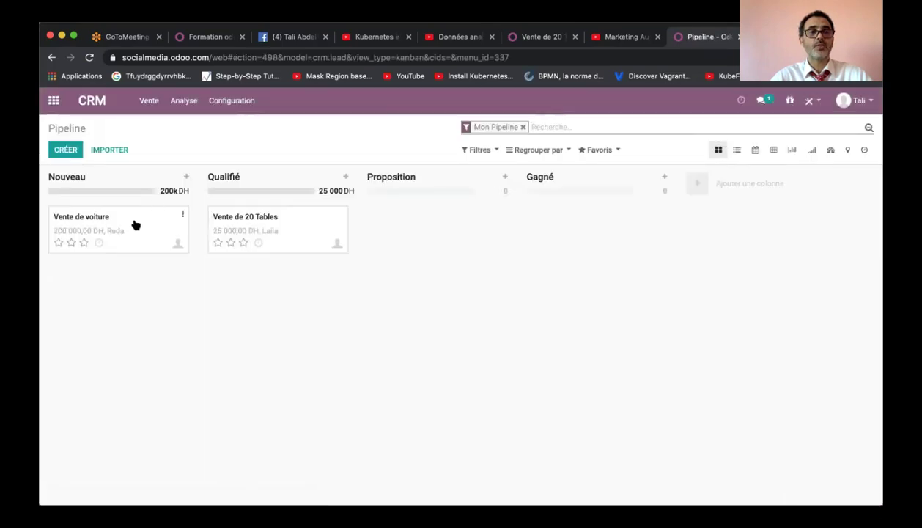
click(144, 226)
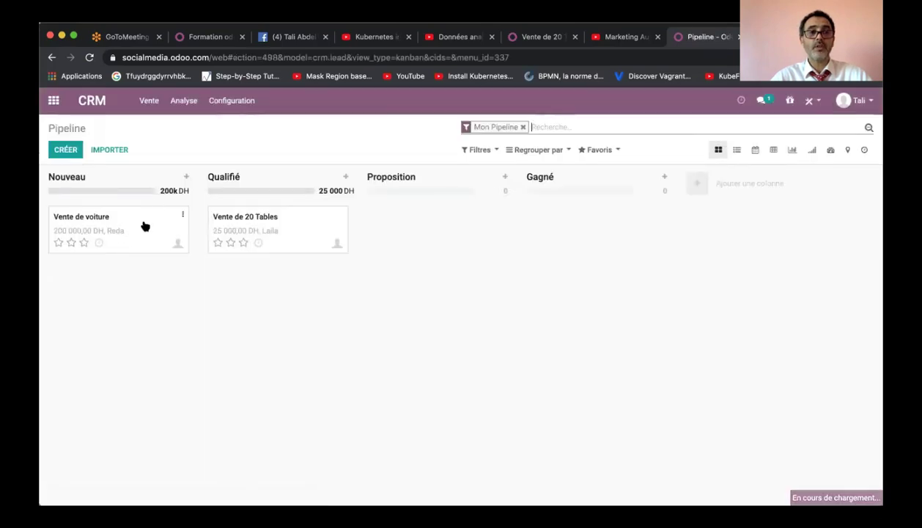
Edit the "Vente de voiture" opportunity and fill in the contact's e-mail address.
click(71, 149)
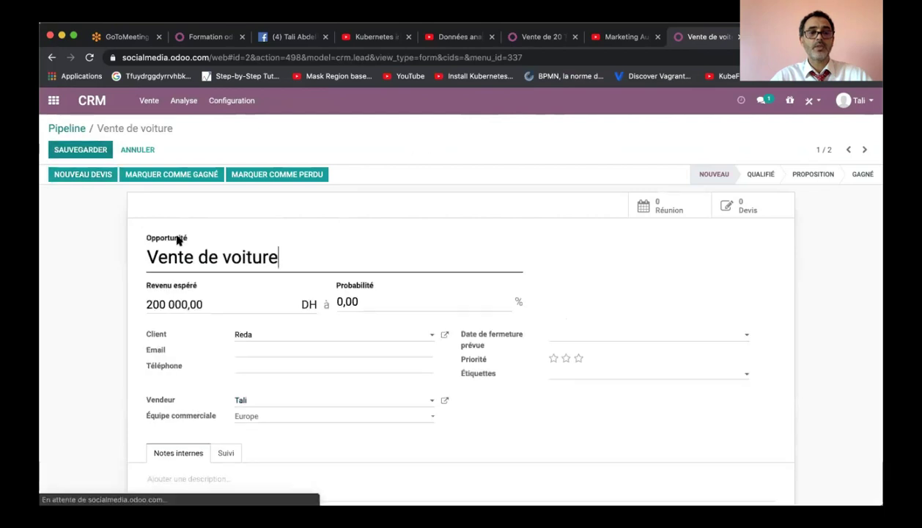
click(245, 350)
click(263, 370)
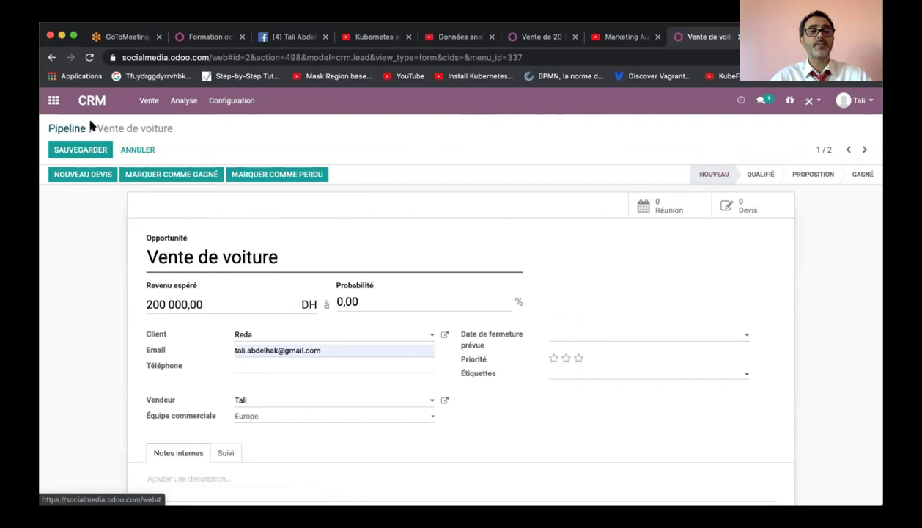
Save the "Vente de voiture" opportunity, switch to the Automatisation Marketing app and open the "Comapgne 1" campaign.
click(84, 149)
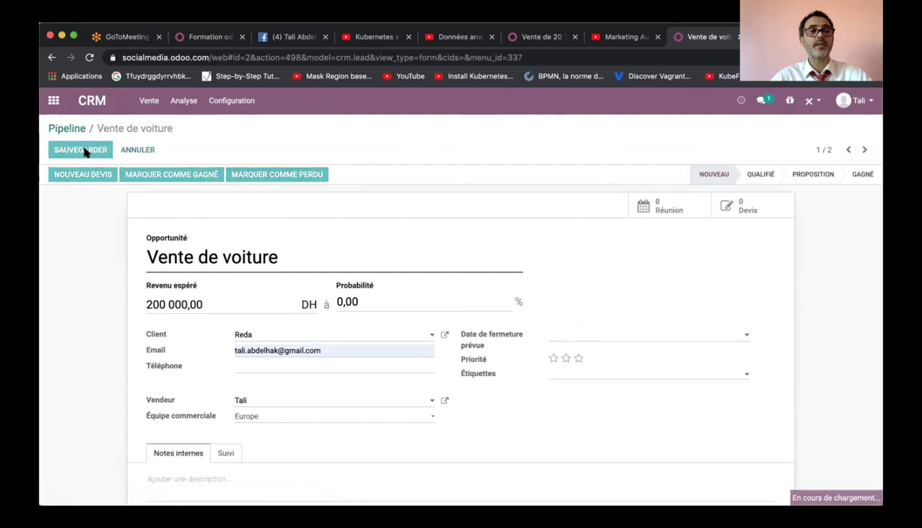
click(55, 102)
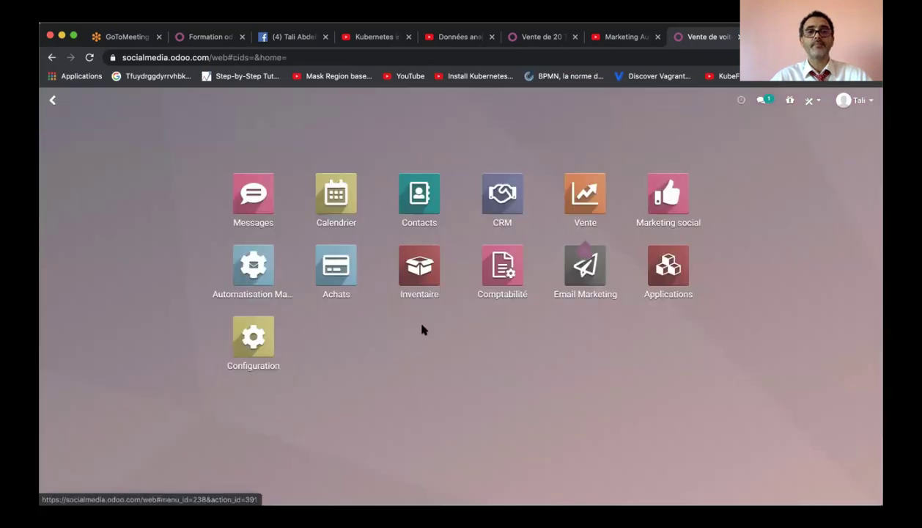
click(253, 264)
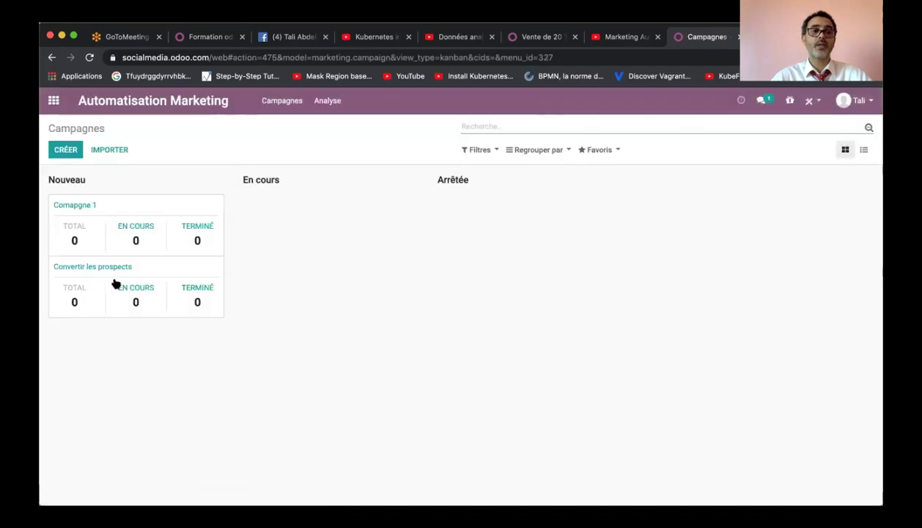
click(77, 207)
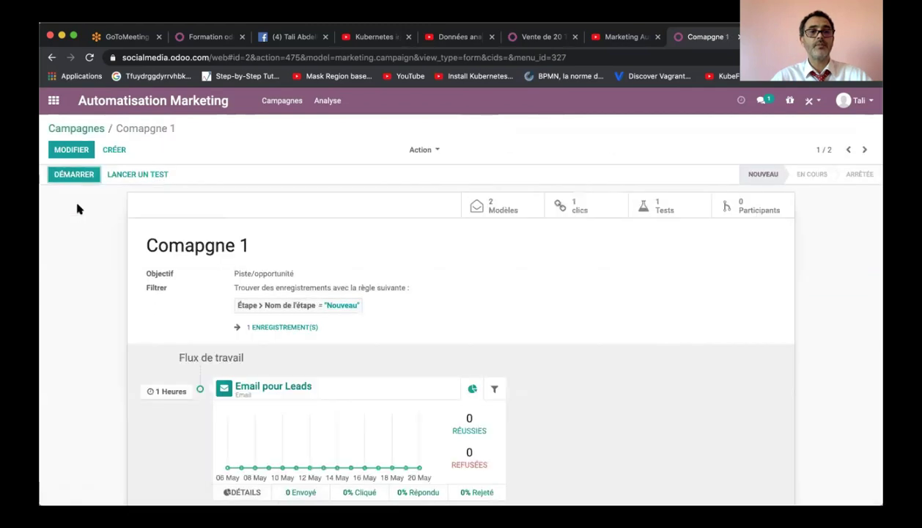
Correct the campaign's name to "Compagne 1" and save the campaign.
click(58, 143)
click(195, 257)
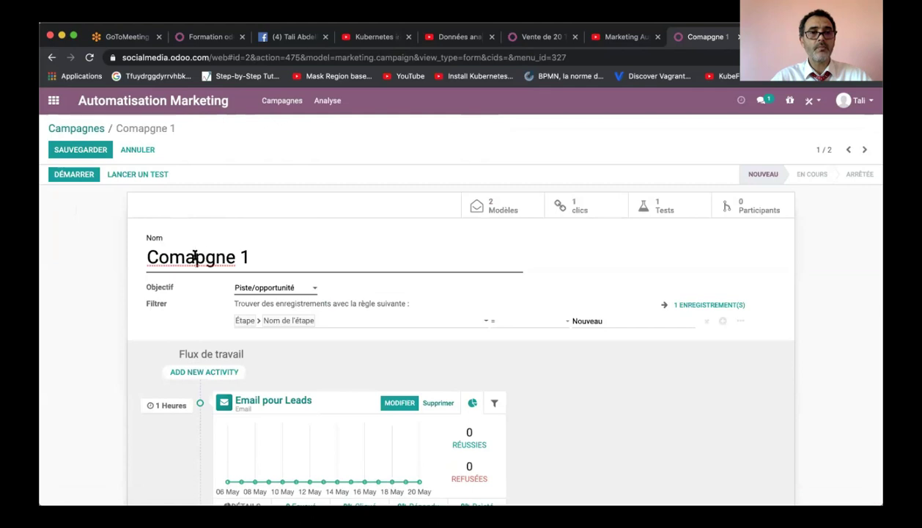
key(BackSpace)
text(a)
key(BackSpace)
text(a)
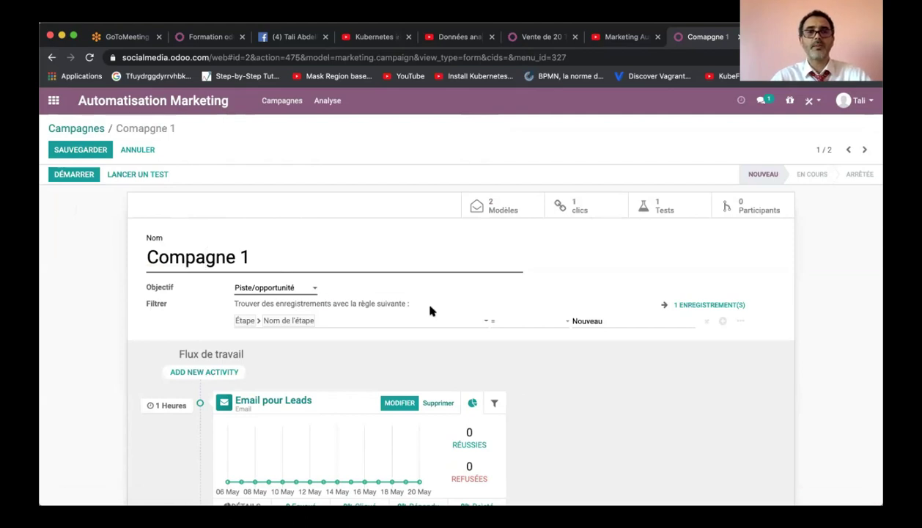
scroll(430, 307, down, 1)
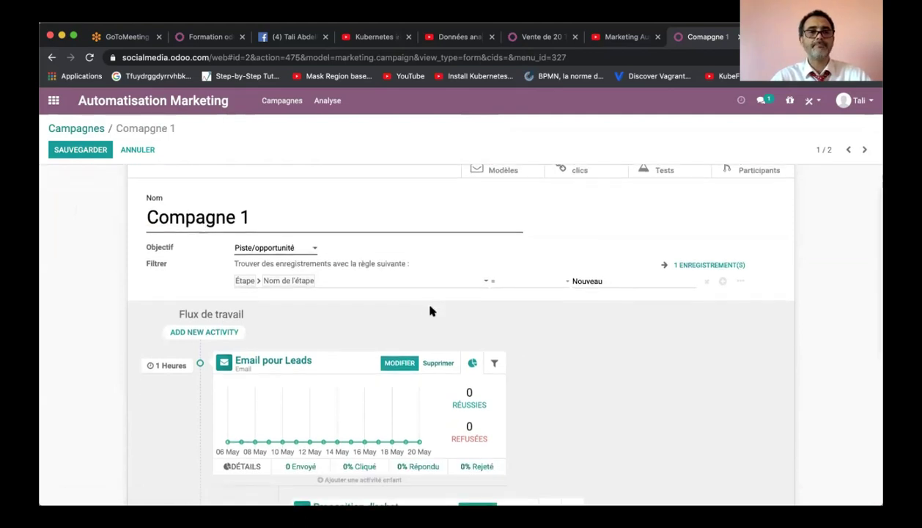
scroll(410, 303, down, 2)
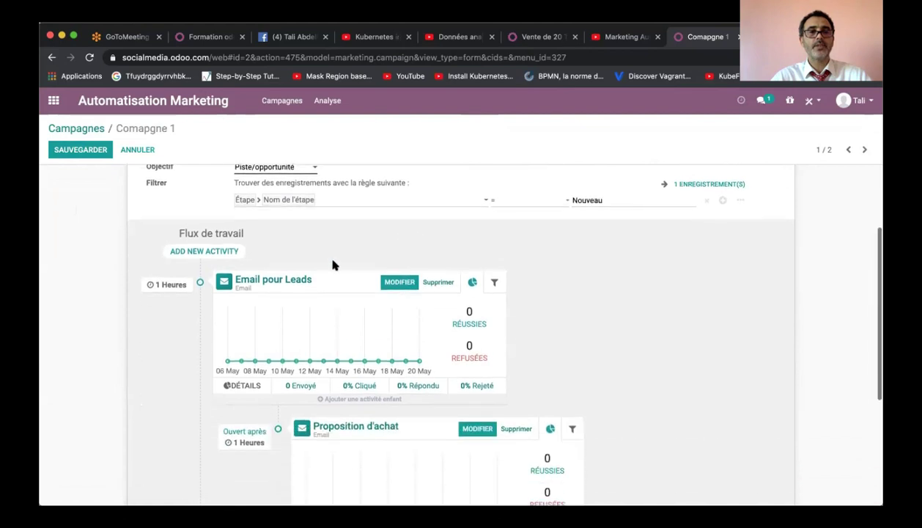
click(81, 149)
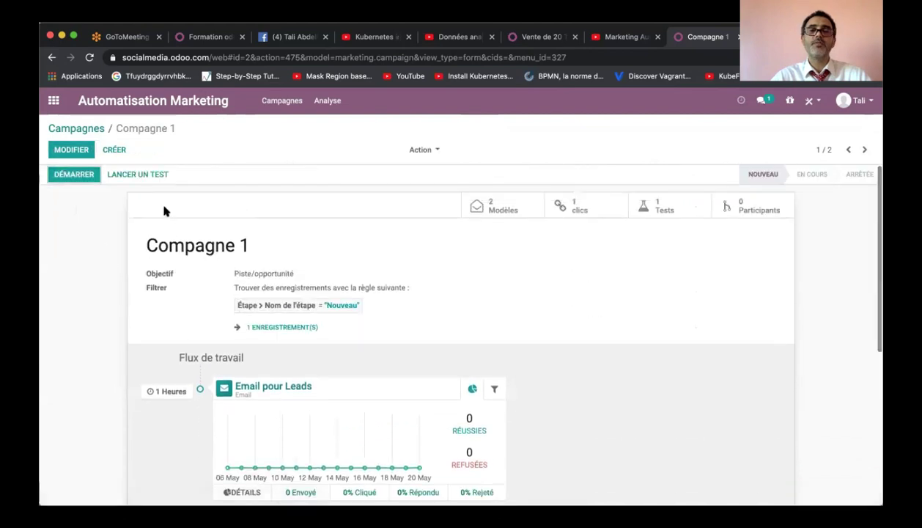
Launch a new test of "Compagne 1" on the "Vente de voiture" record and run its "Email pour Leads" activity.
click(157, 174)
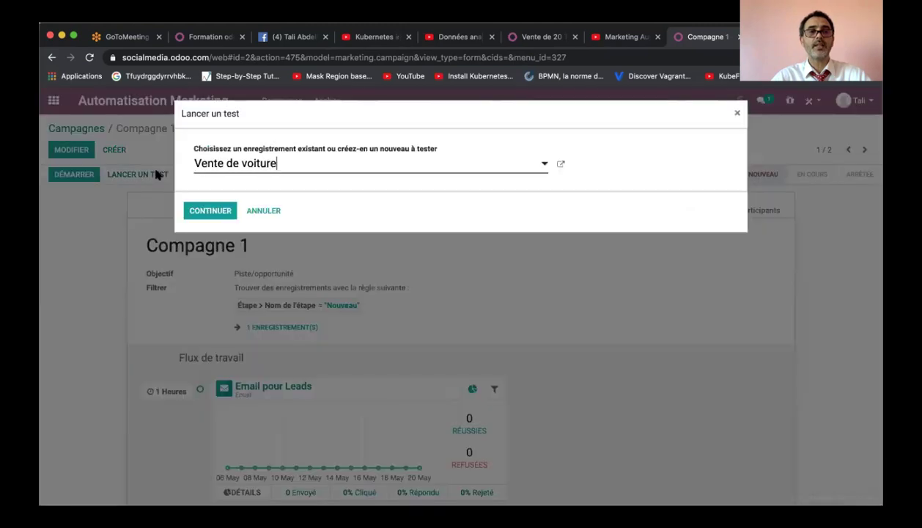
click(220, 212)
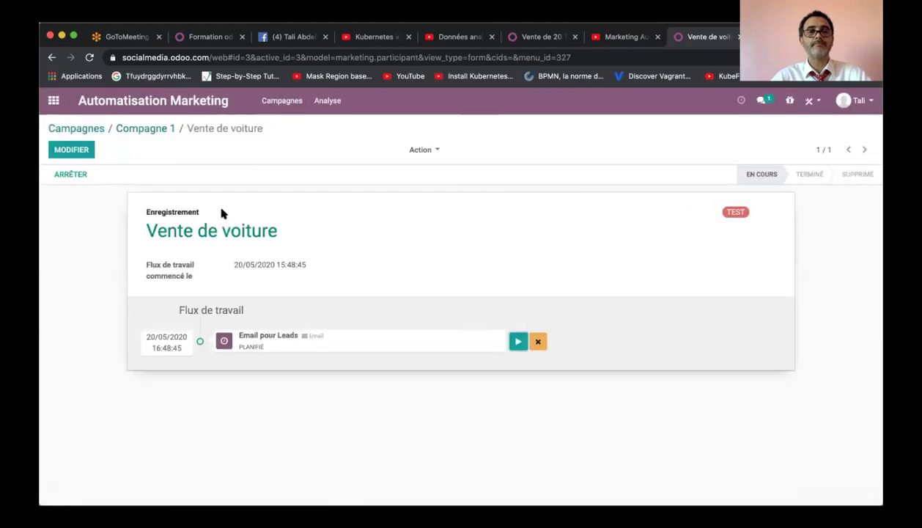
click(517, 342)
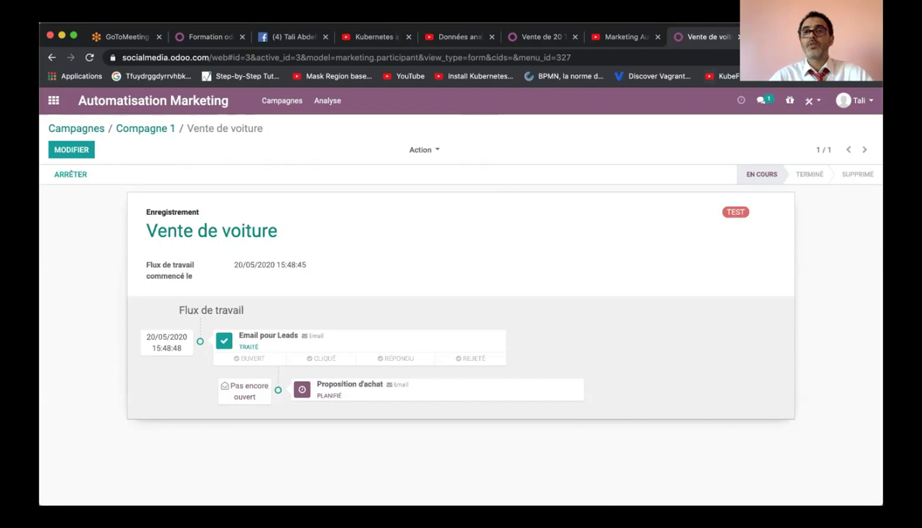
Switch to Gmail in another browser tab and open the inbox of the other account that receives the campaign emails.
click(762, 36)
click(696, 57)
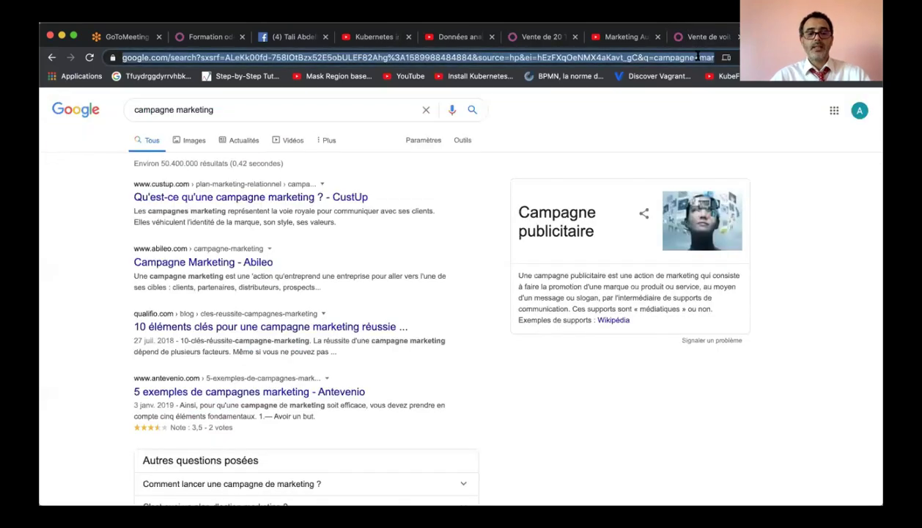
text(gm)
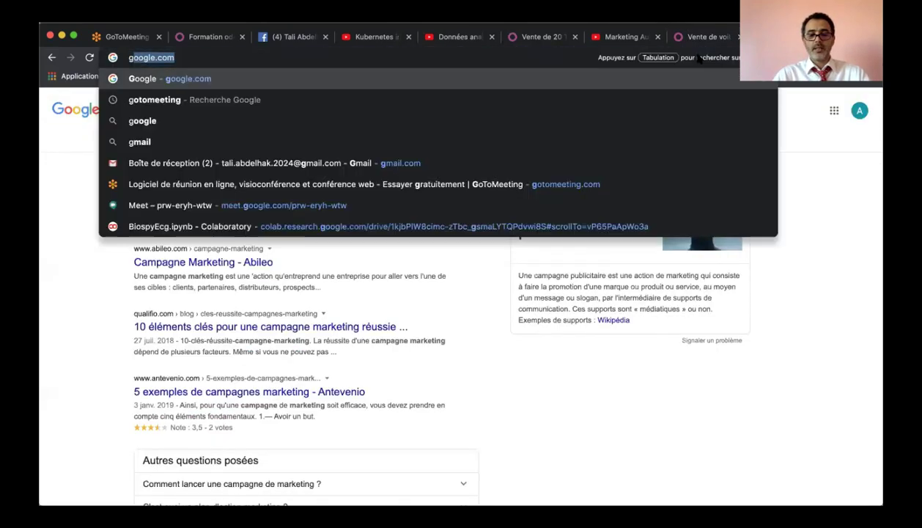
key(BackSpace)
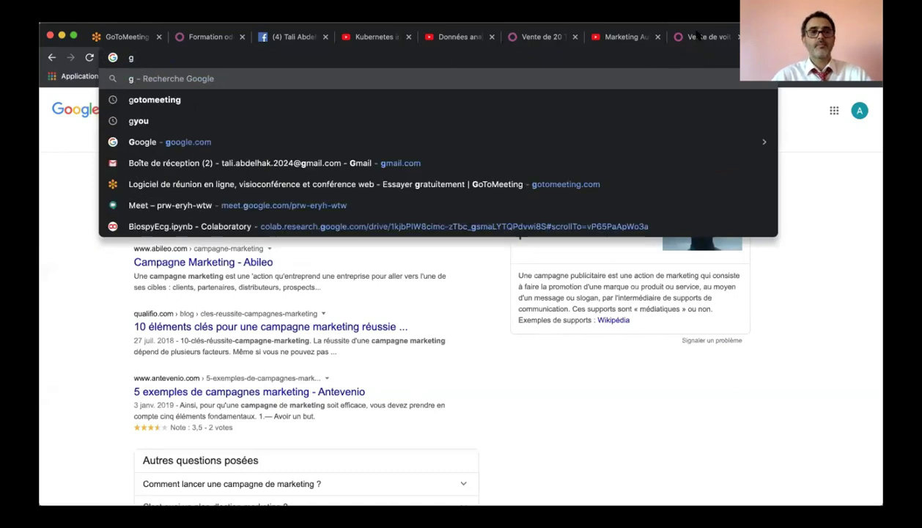
text(mai)
key(Return)
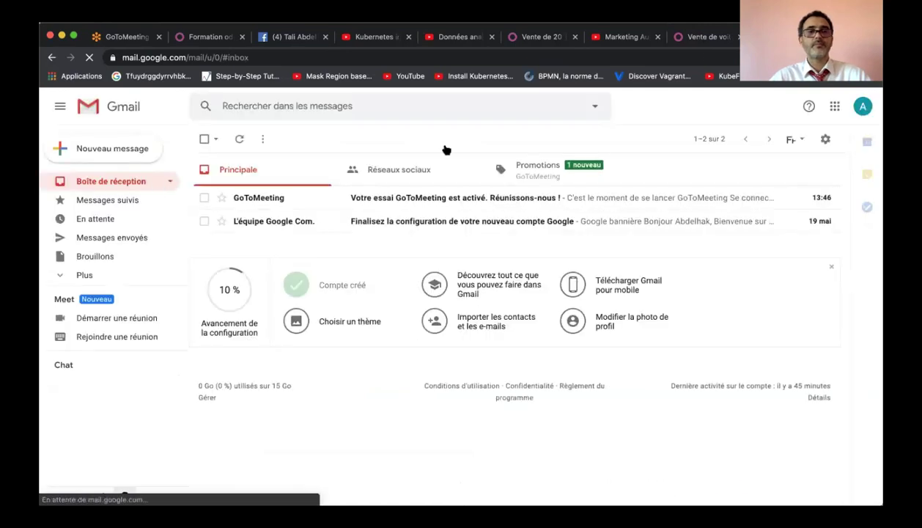
click(865, 105)
click(725, 269)
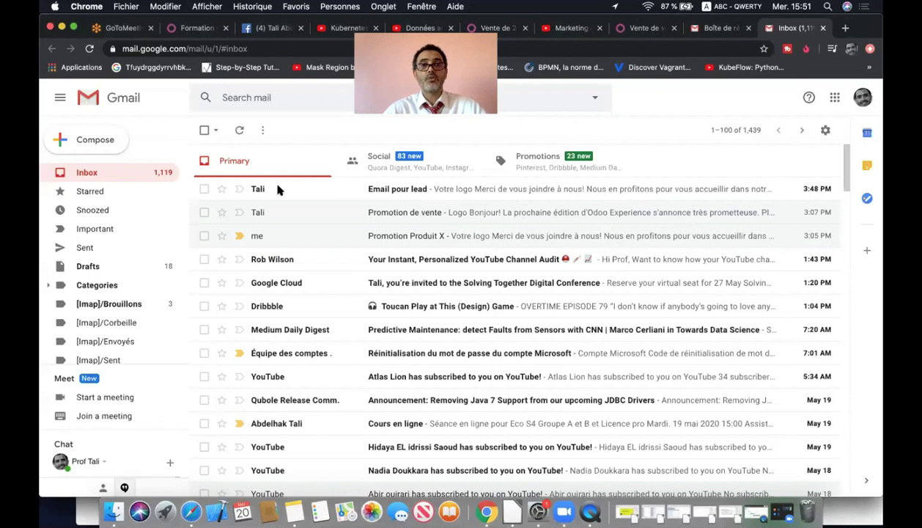
Open the "Email pour lead" message in the inbox and read through its content.
click(277, 190)
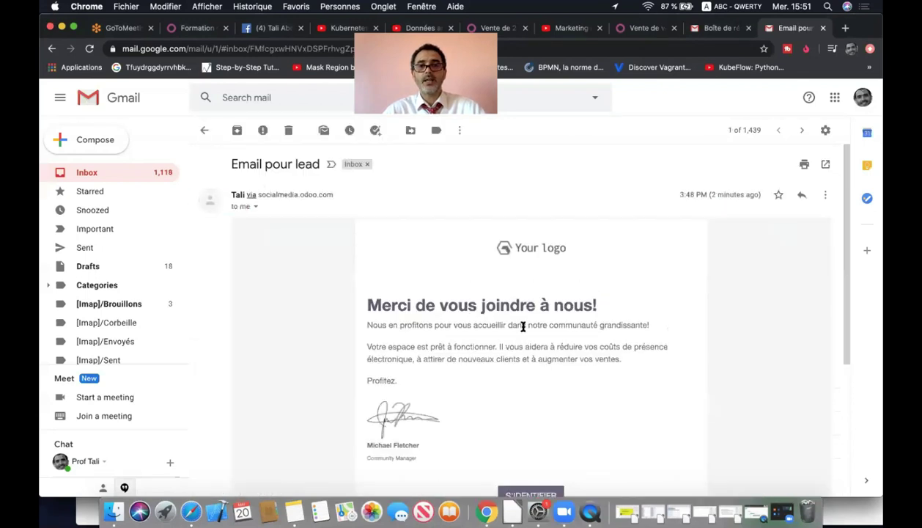
scroll(532, 388, down, 2)
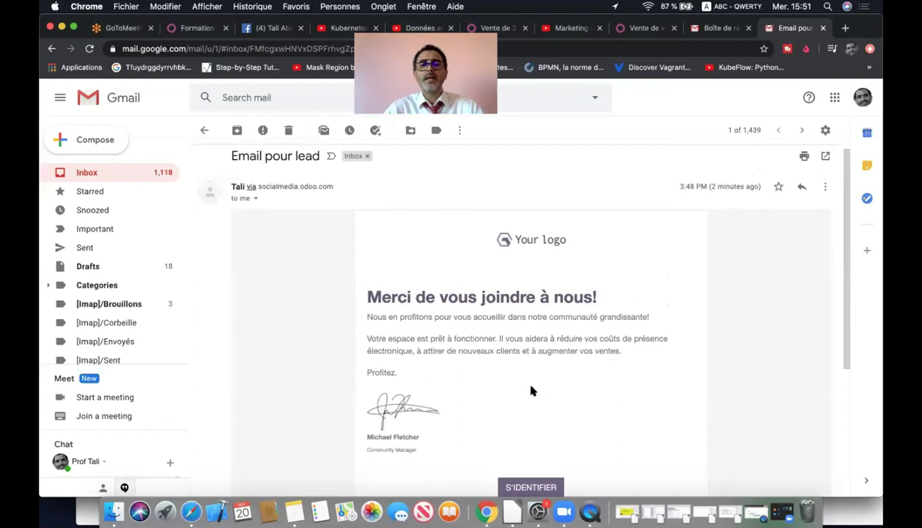
scroll(532, 388, down, 2)
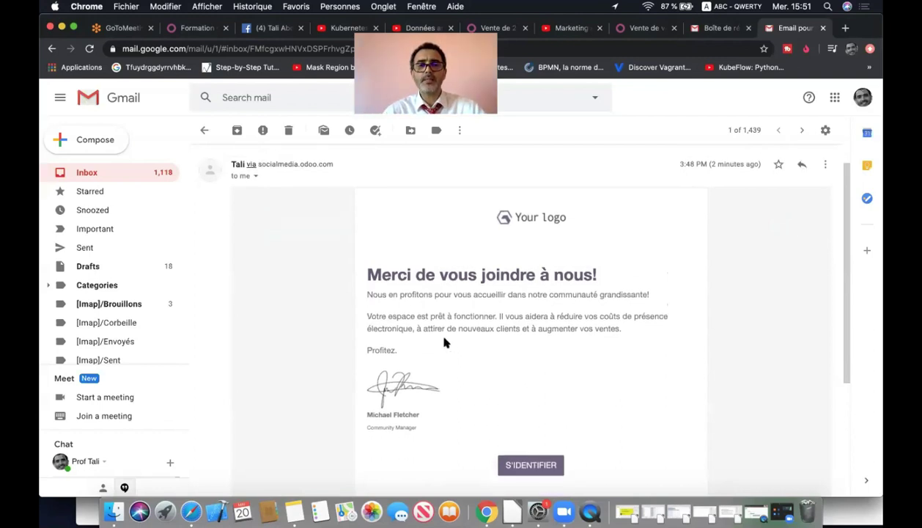
click(481, 274)
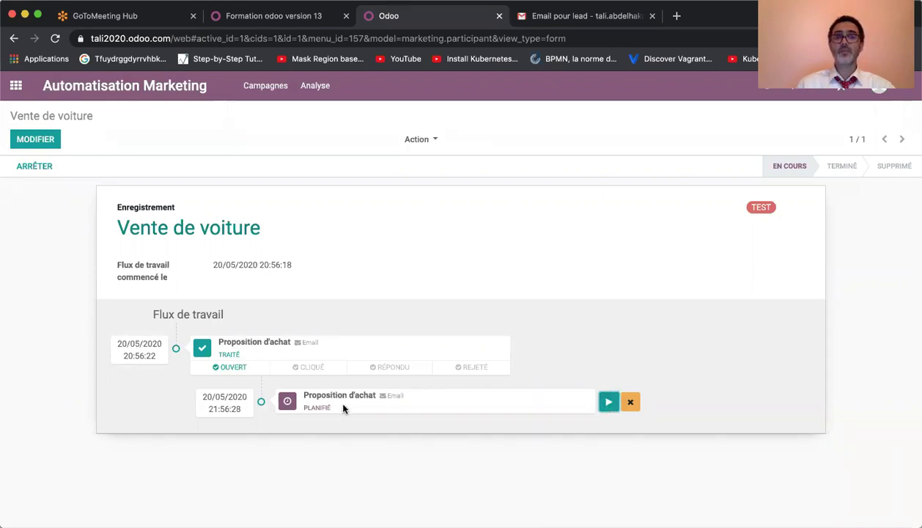
Run the scheduled child "Proposition d'achat" activity in the campaign test, and open the "Promotion Produit X" email in Gmail.
click(609, 401)
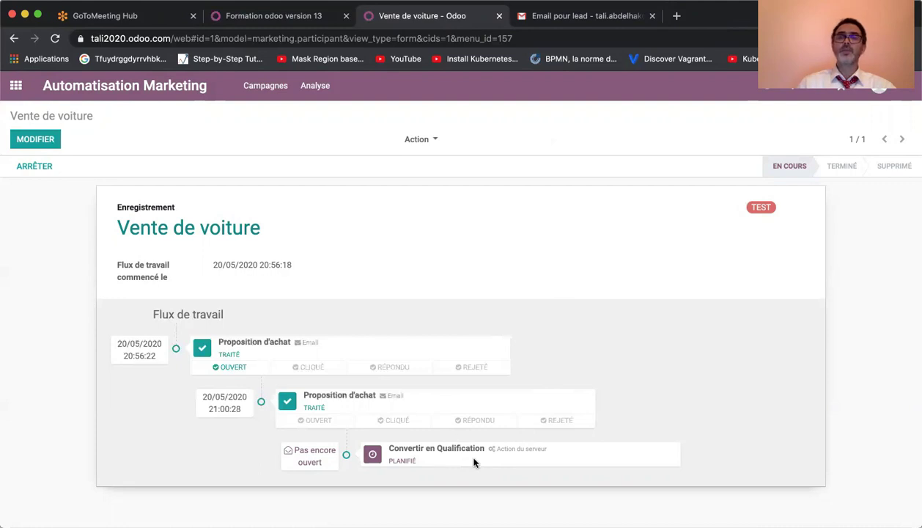
click(581, 18)
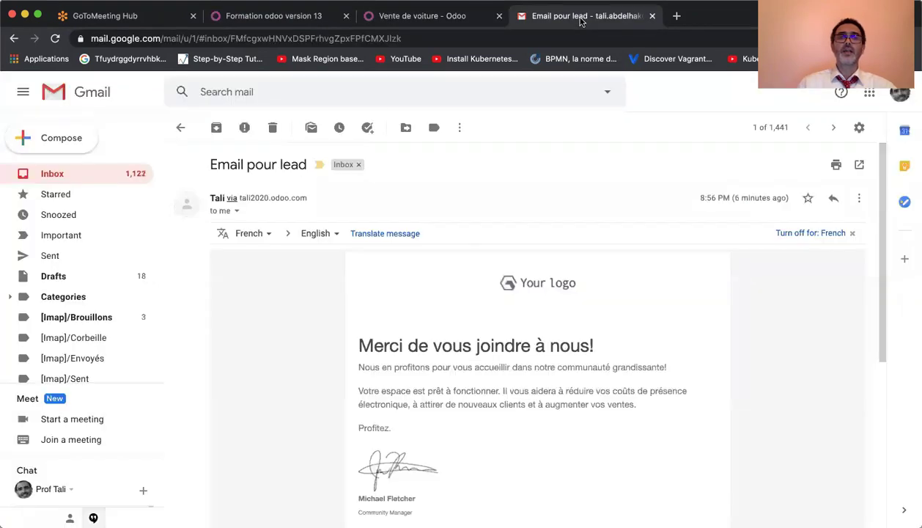
click(97, 174)
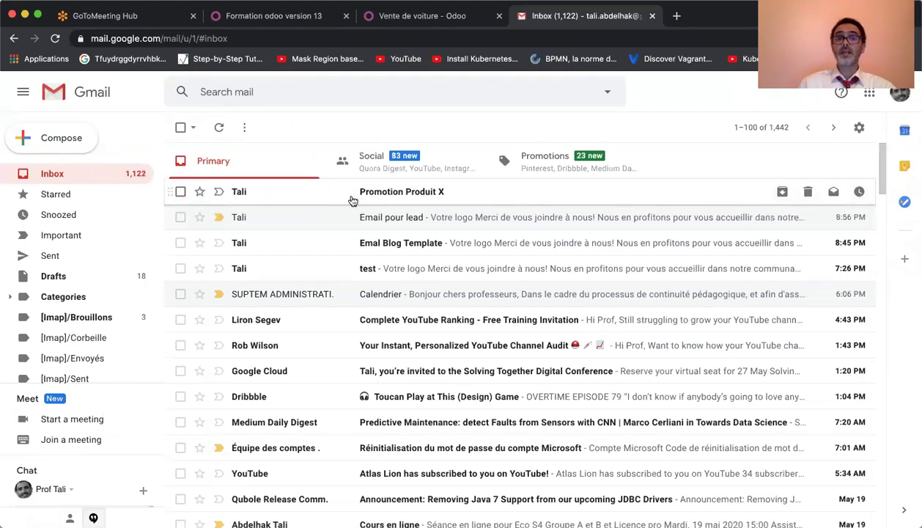
click(269, 192)
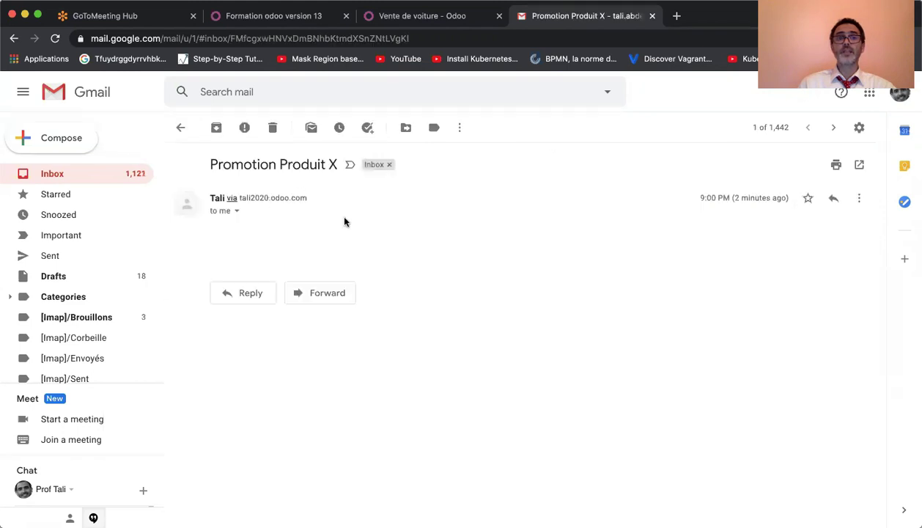
click(235, 212)
click(235, 213)
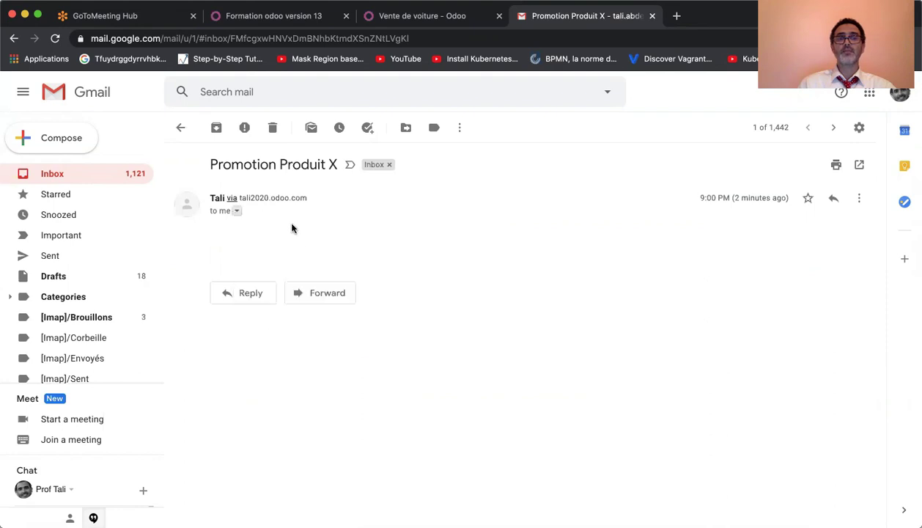
Refresh the campaign test in Odoo, run its "Convertir en Qualification" server action and open the CRM app.
click(434, 20)
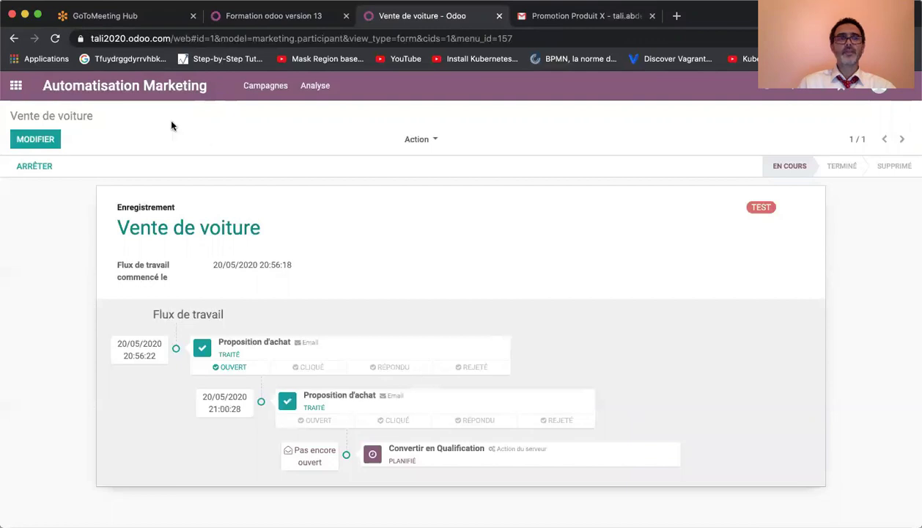
click(55, 38)
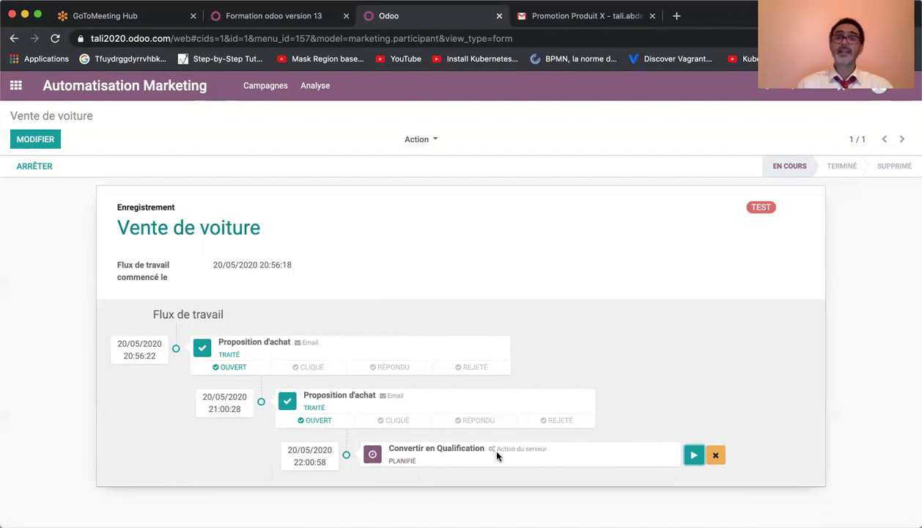
click(694, 456)
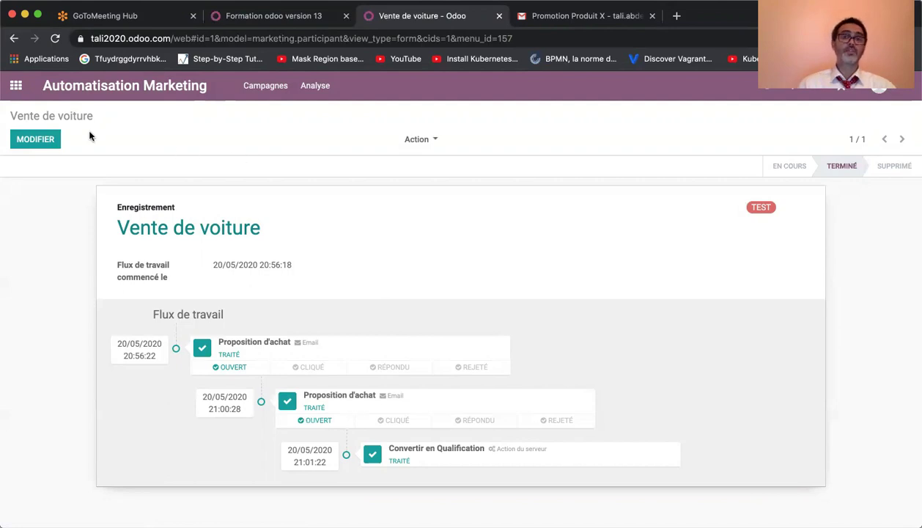
click(16, 86)
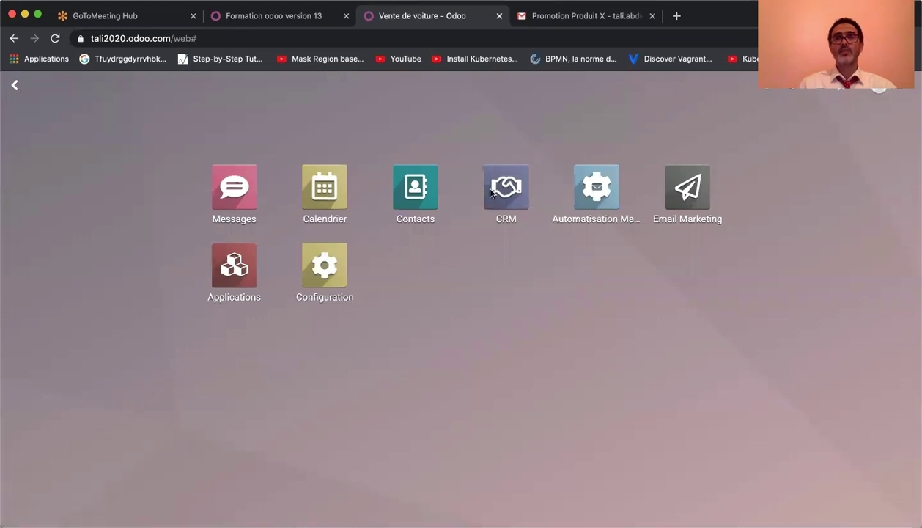
click(514, 192)
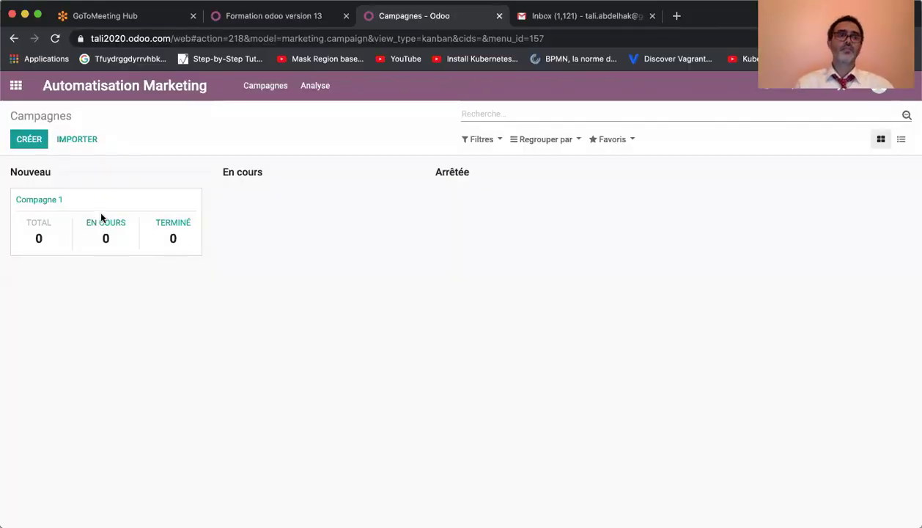
Open the "Compagne 1" campaign and examine the sending statistics of its email templates.
click(80, 194)
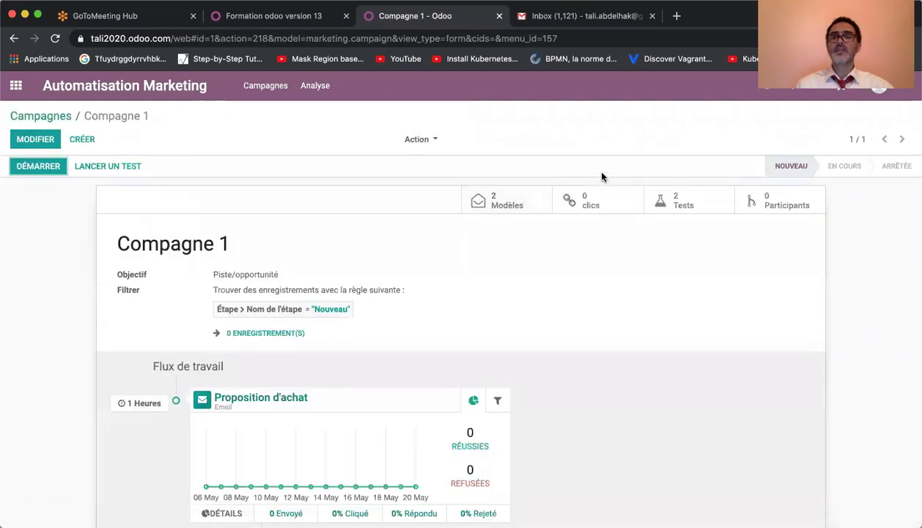
click(506, 201)
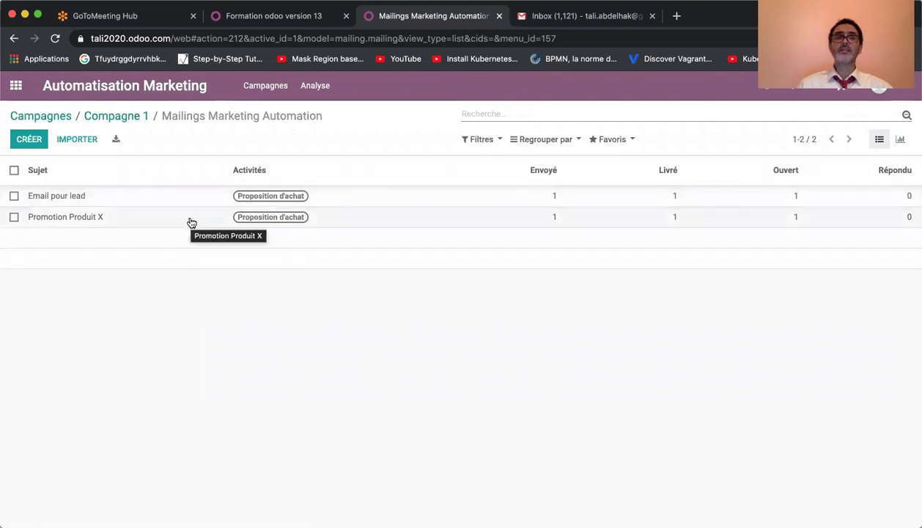
click(117, 116)
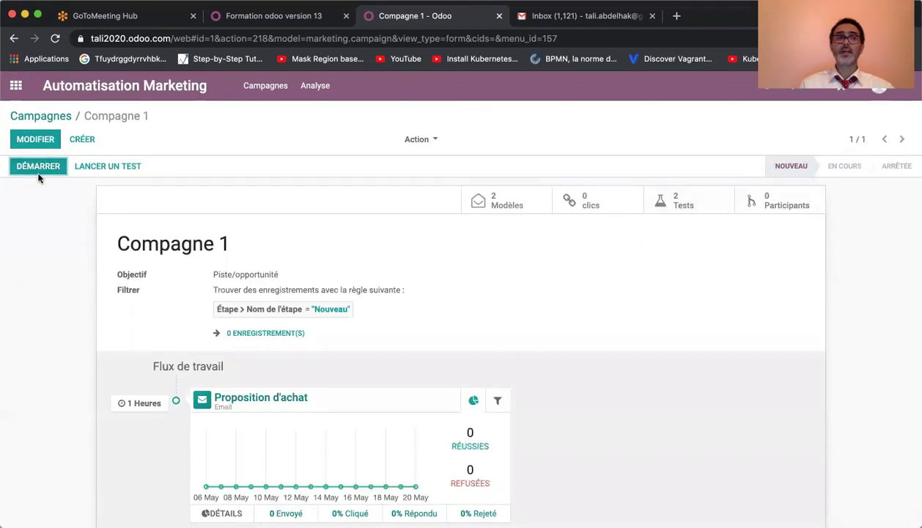
Start the "Compagne 1" campaign and review the activities in its workflow.
click(38, 167)
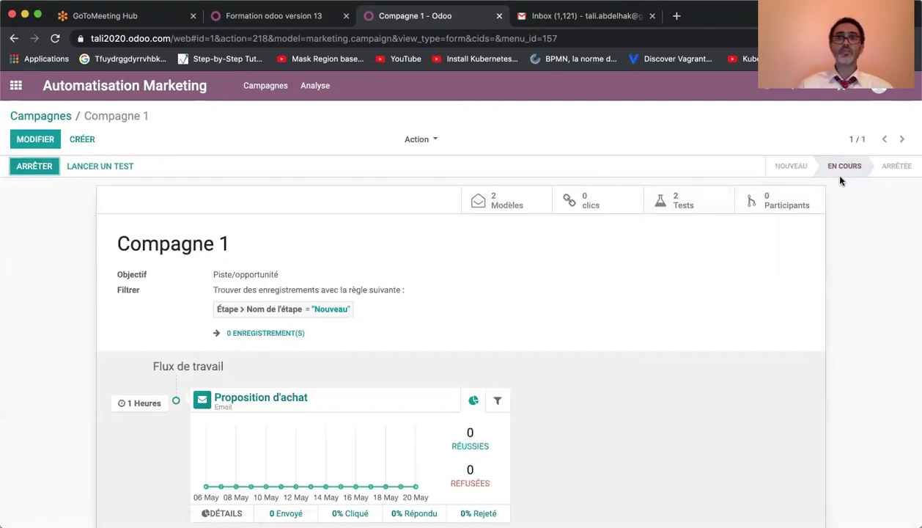
scroll(642, 284, down, 2)
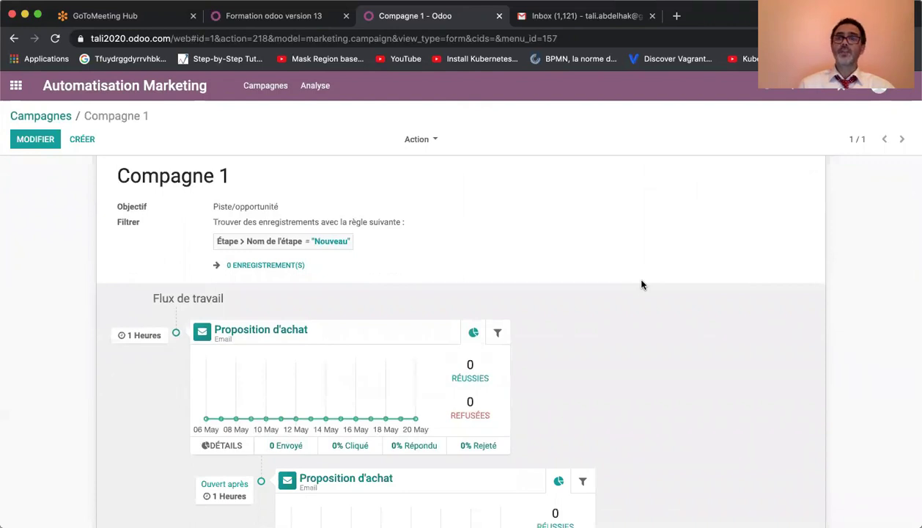
scroll(641, 284, up, 1)
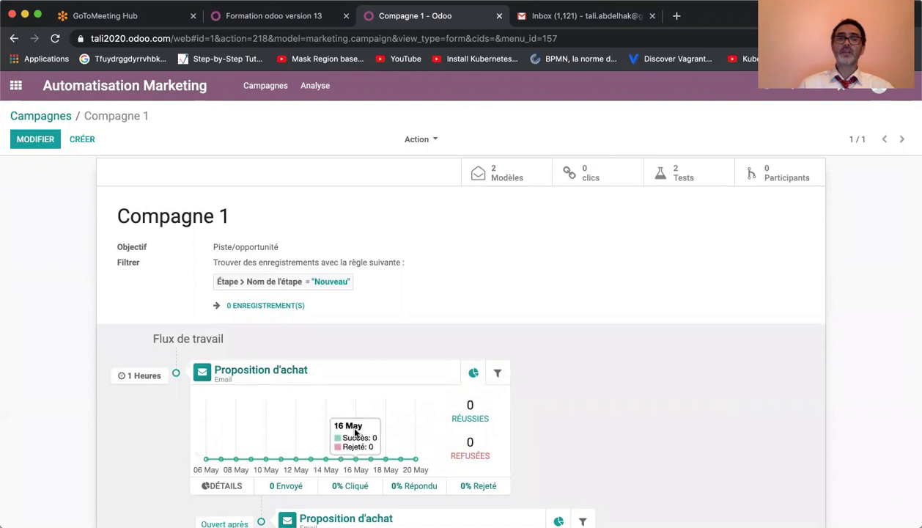
scroll(330, 414, down, 3)
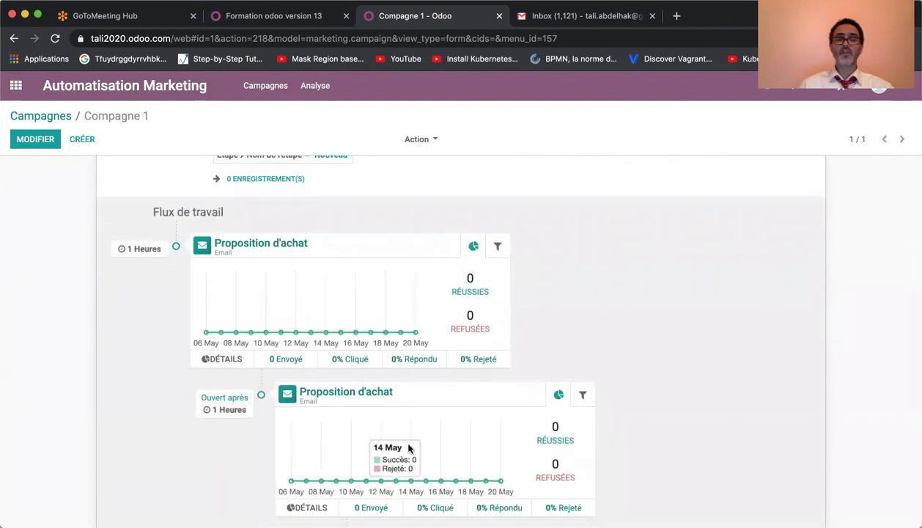
scroll(402, 440, down, 3)
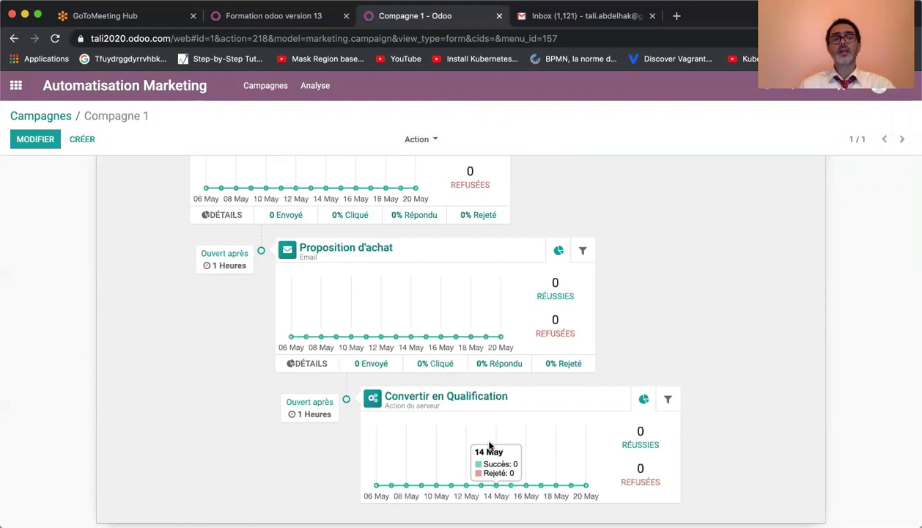
scroll(700, 357, up, 5)
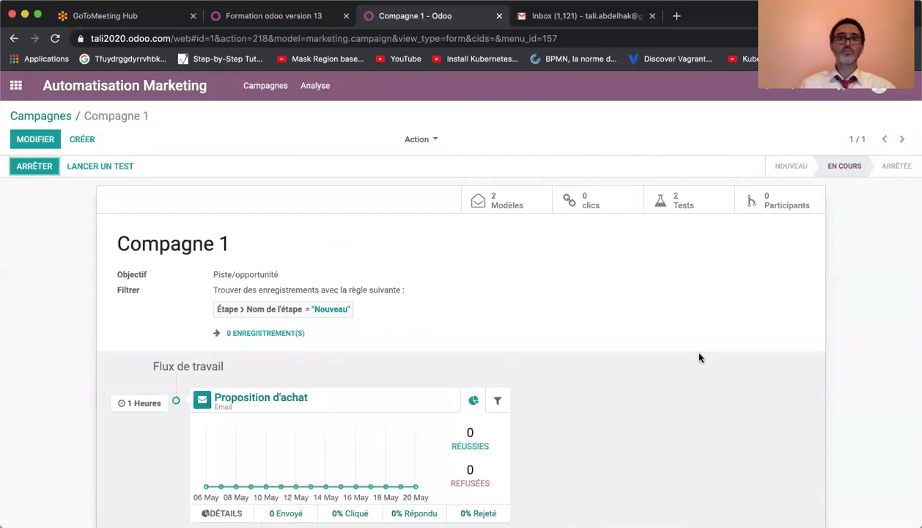